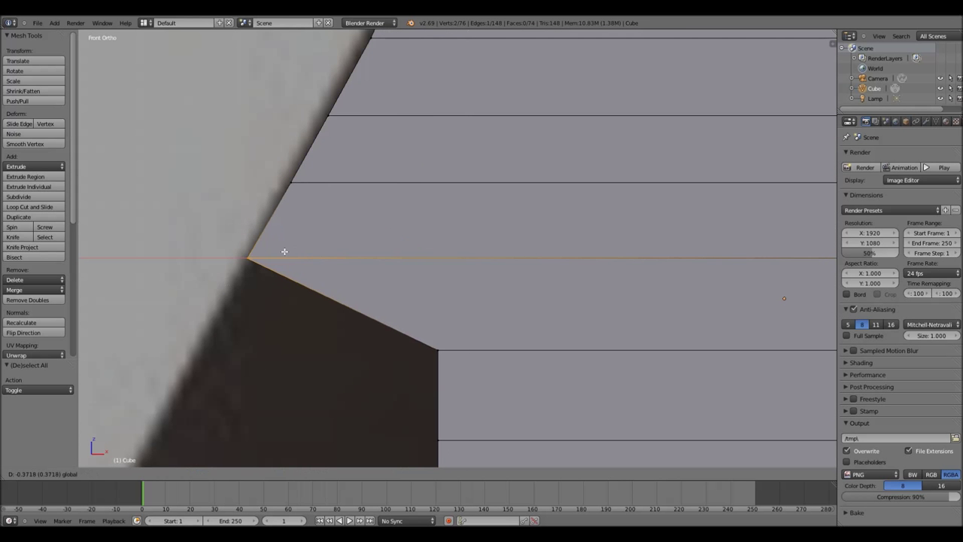
Step: Slide several body vertices sideways onto the reference photo's outline
click(167, 190)
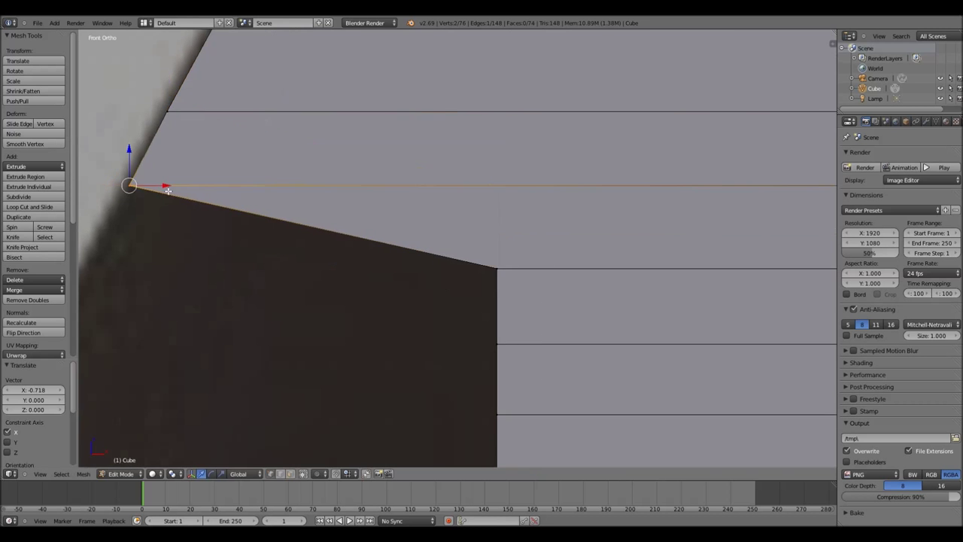
key(g)
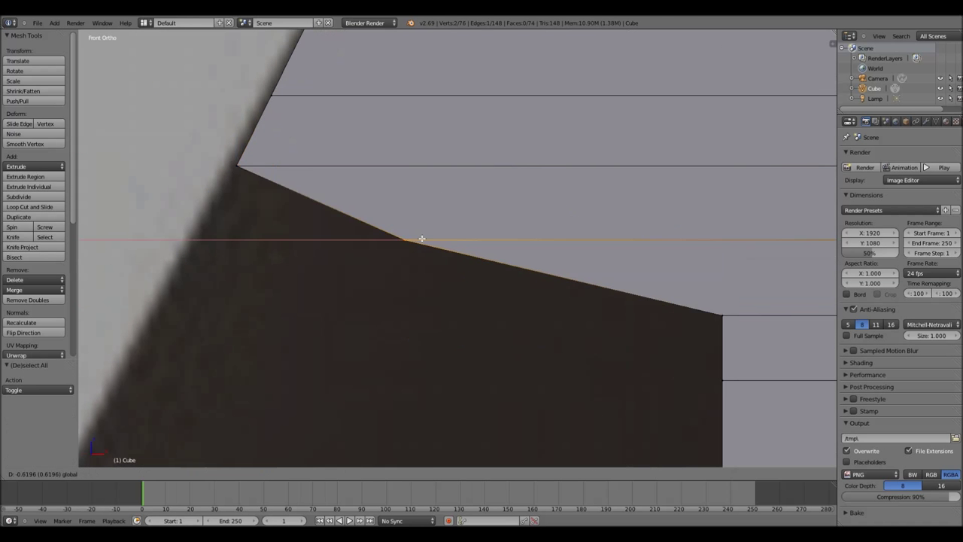
click(422, 239)
key(g)
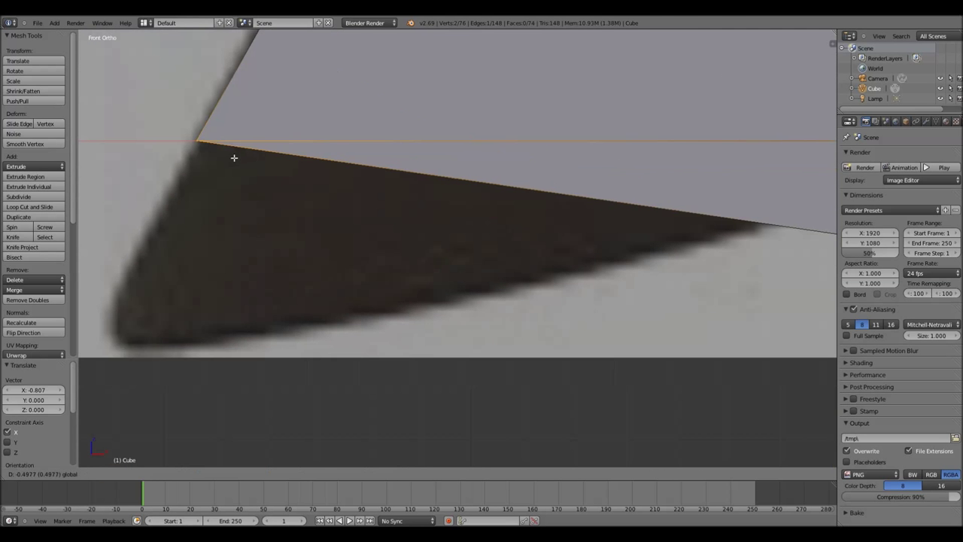
click(234, 157)
key(a)
scroll(260, 221, down, 2)
key(g)
key(a)
scroll(666, 248, down, 1)
key(g)
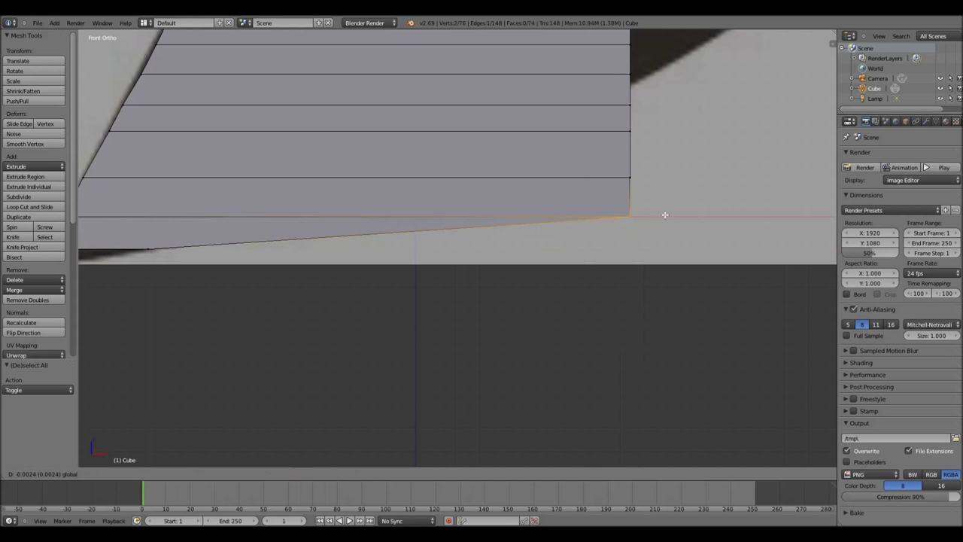
right_click(665, 216)
key(a)
scroll(647, 262, up, 1)
Step: Box-select the body corner vertices and shift them along X to match the reference
key(b)
drag(647, 262, 603, 238)
click(452, 246)
scroll(443, 279, up, 1)
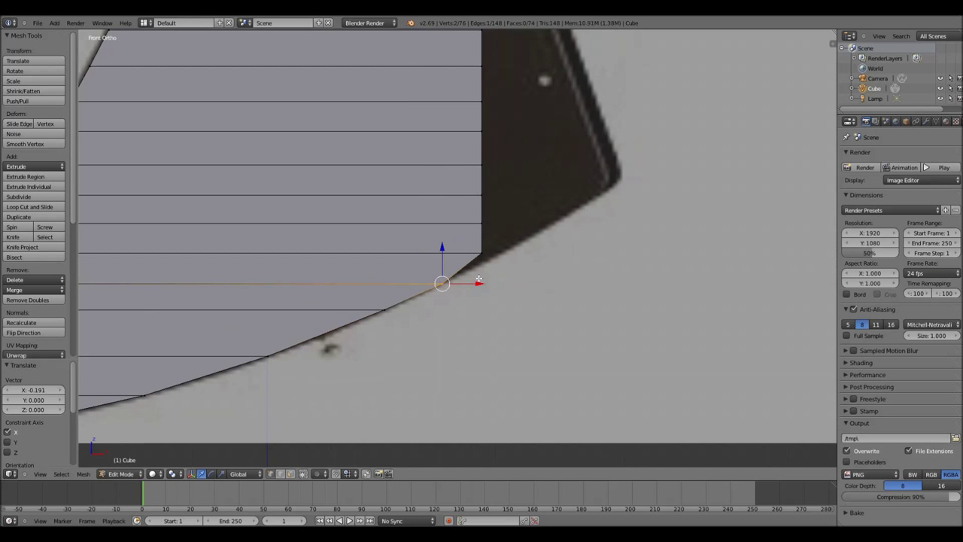
key(a)
scroll(449, 286, up, 1)
key(b)
drag(380, 323, 331, 353)
key(g)
key(x)
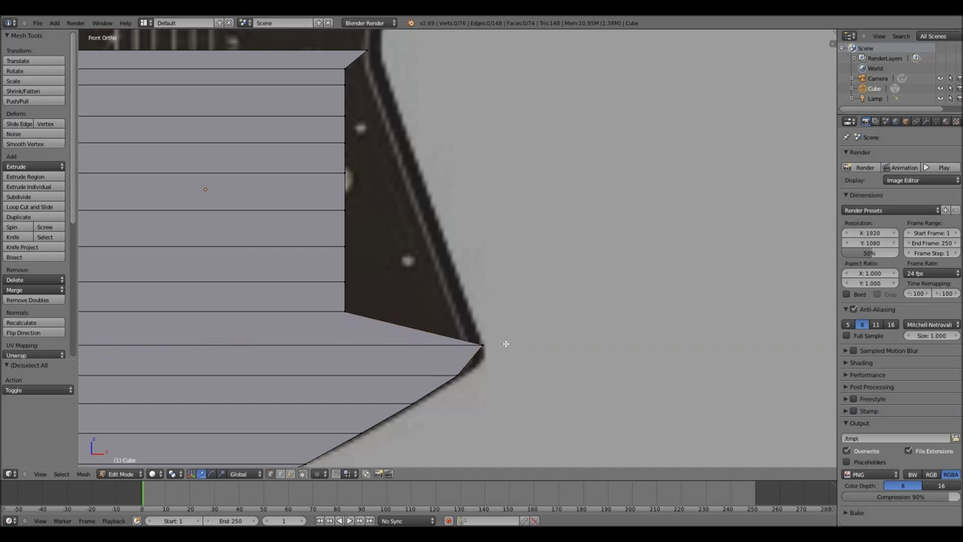
click(491, 310)
shift+middle_drag(491, 309, 515, 358)
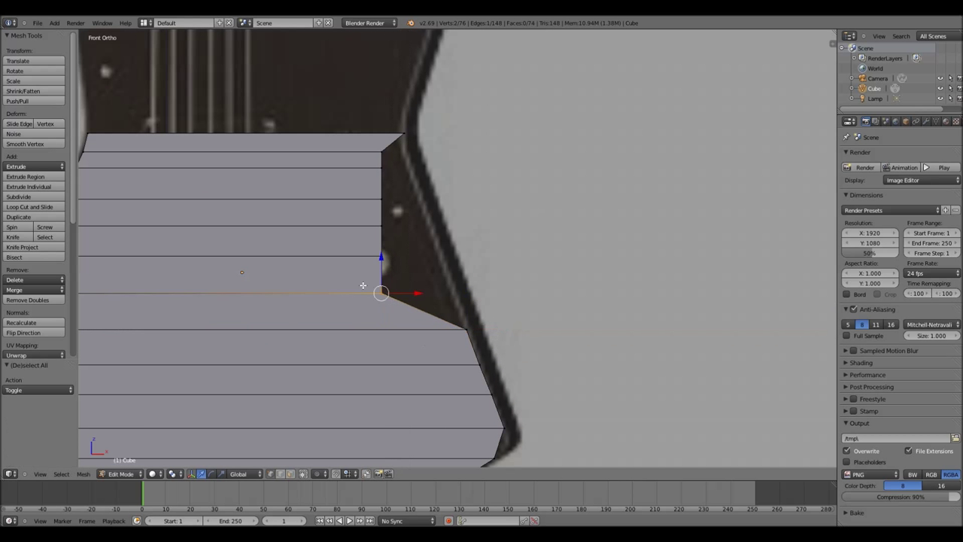
shift+middle_drag(446, 257, 488, 339)
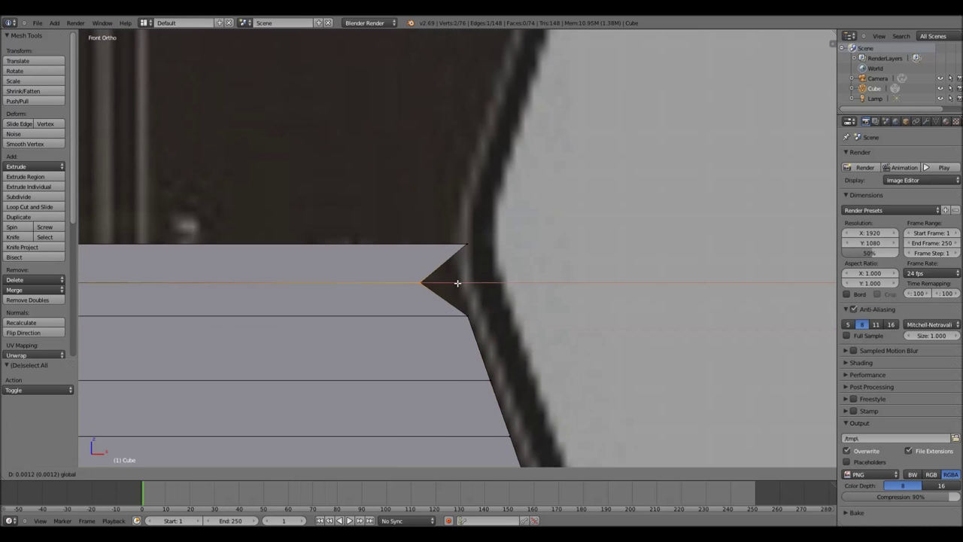
click(519, 329)
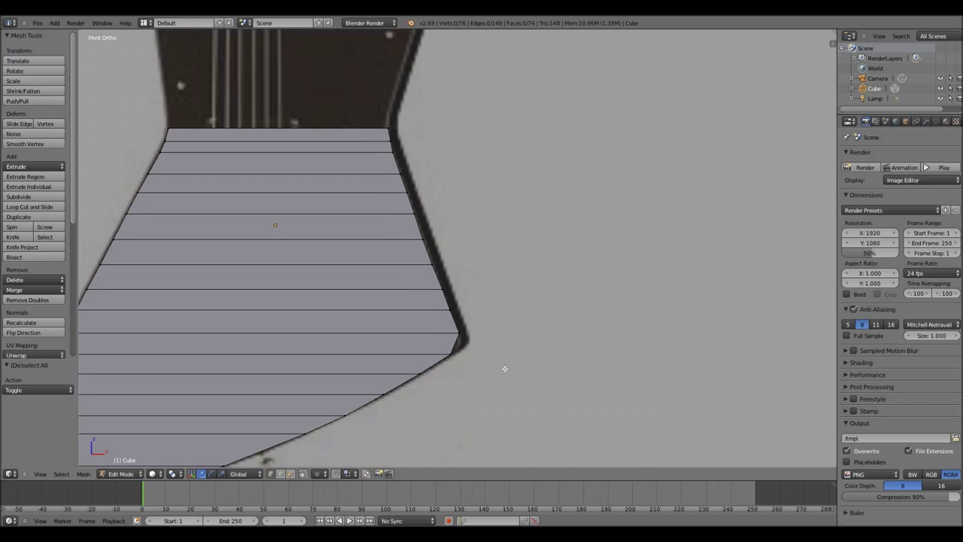
Step: Add an edge loop across the body, then start an X-axis move of a vertex
click(456, 266)
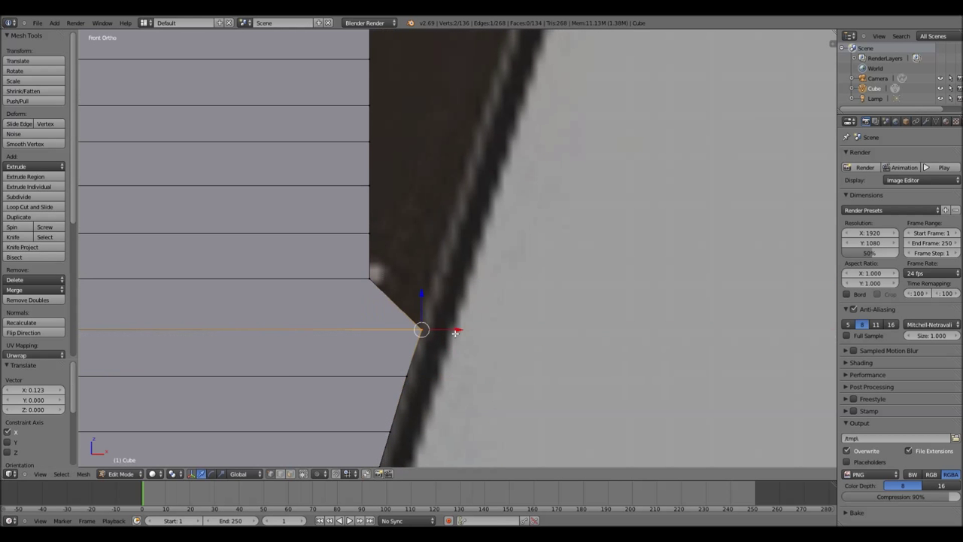
key(a)
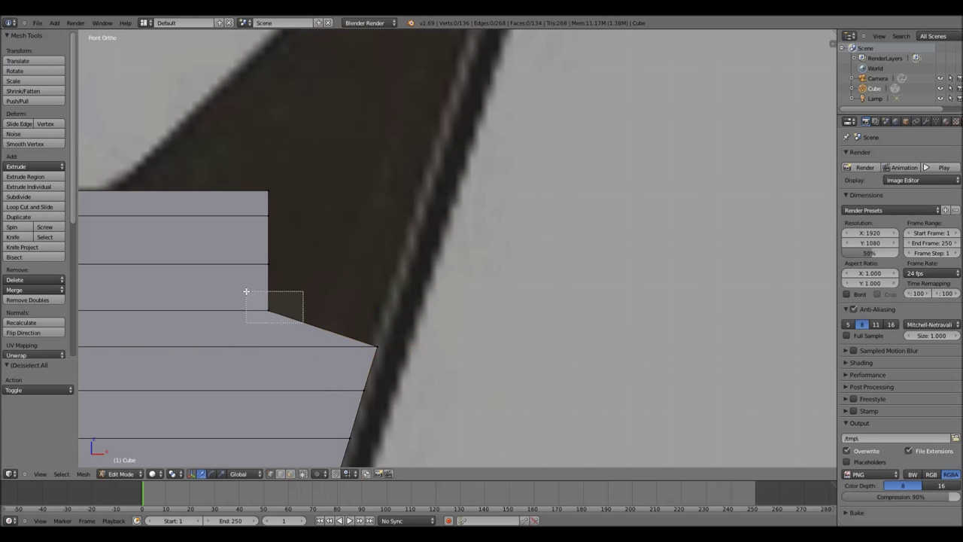
key(g)
key(x)
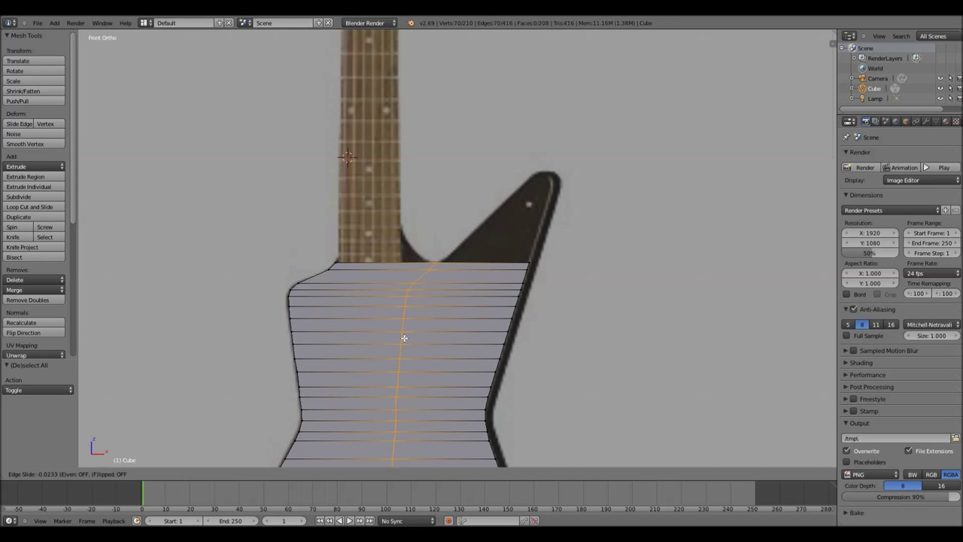
Step: Extrude the body faces for thickness, then switch to an empty layer
key(e)
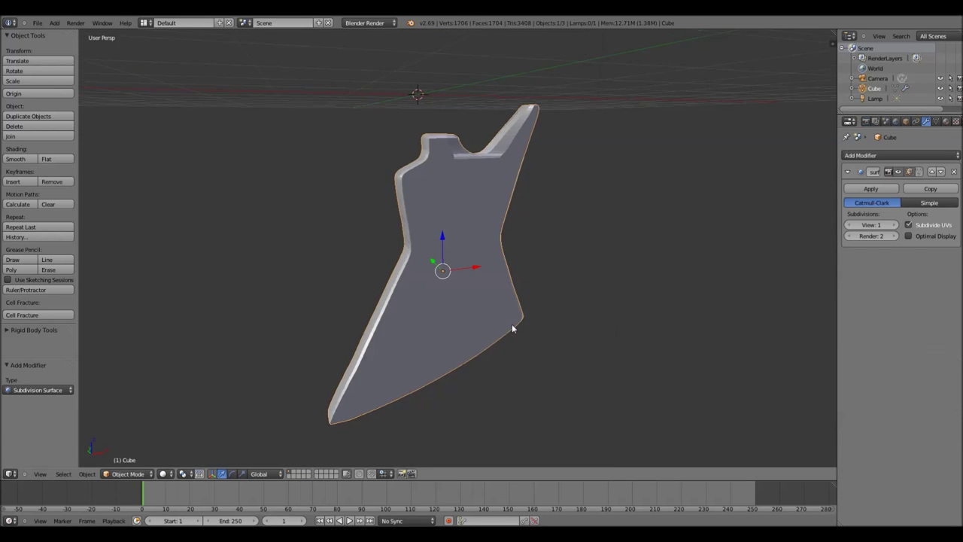
click(298, 475)
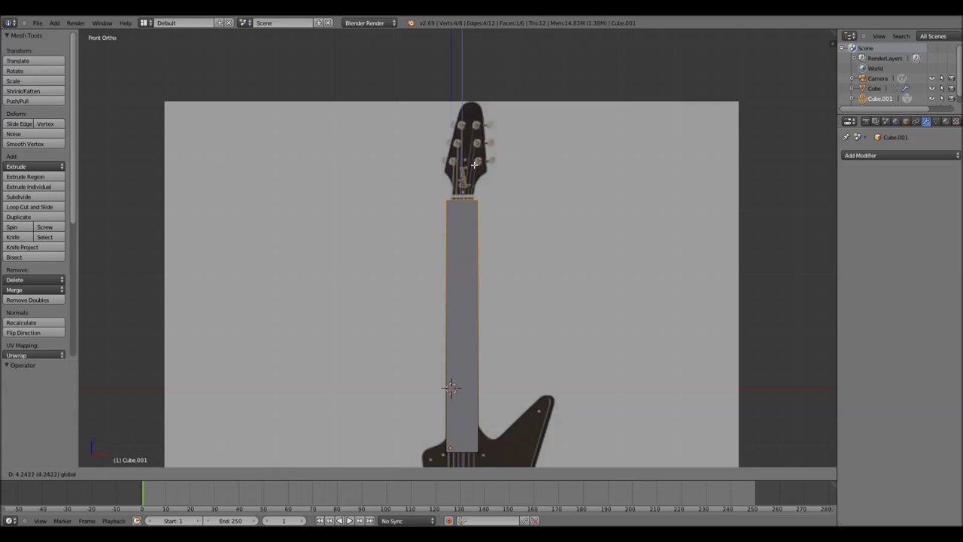
Step: Place the neck, check its headstock shape in the right side view, and save the file
click(473, 163)
key(a)
scroll(351, 323, up, 6)
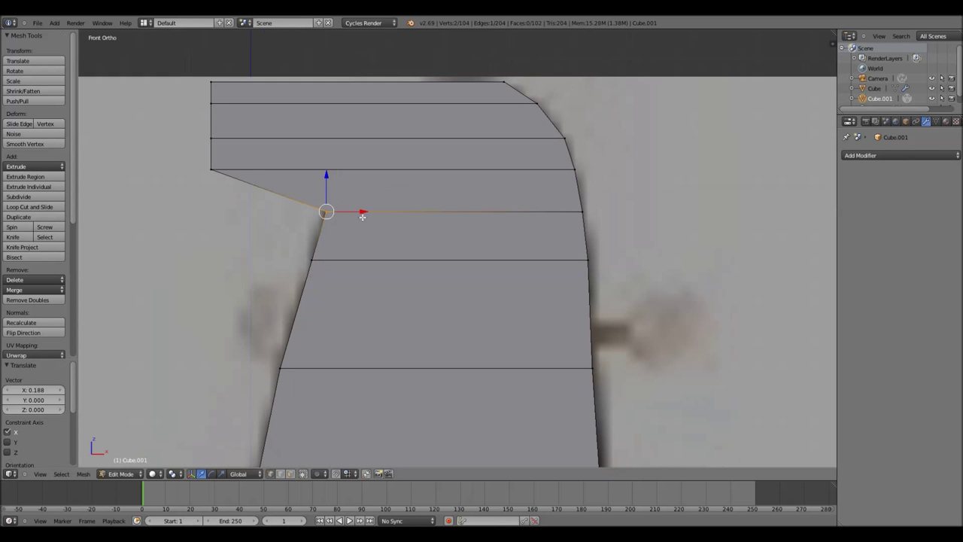
key(a)
key(KP_3)
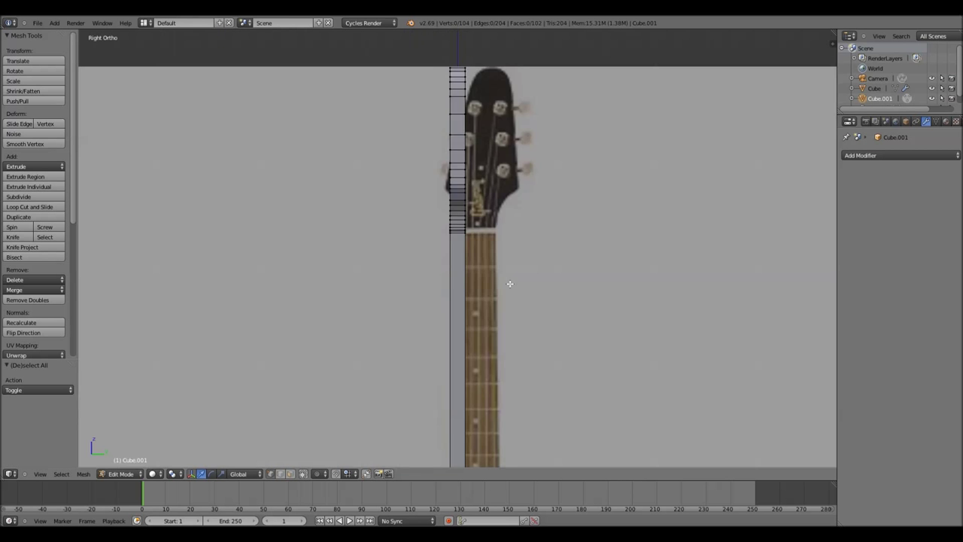
middle_drag(486, 311, 460, 324)
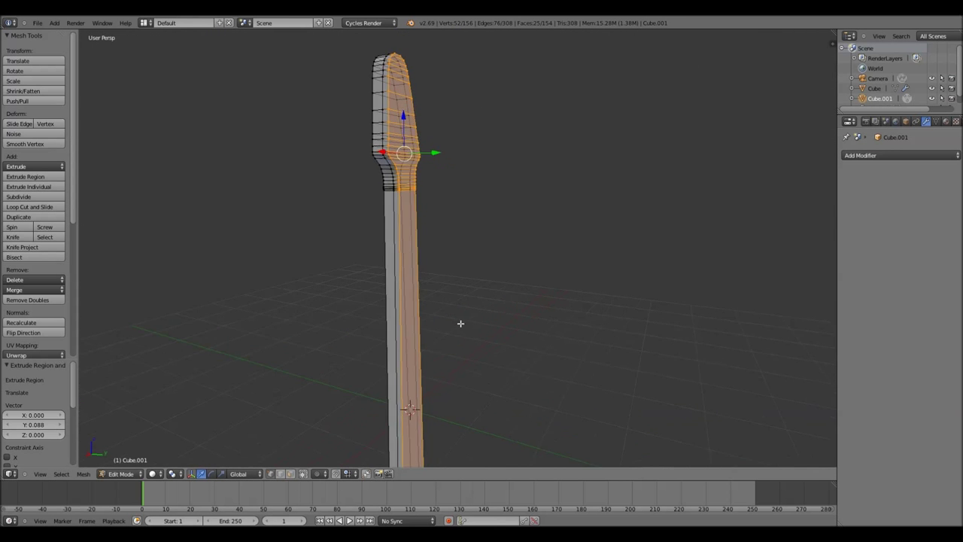
key(KP_3)
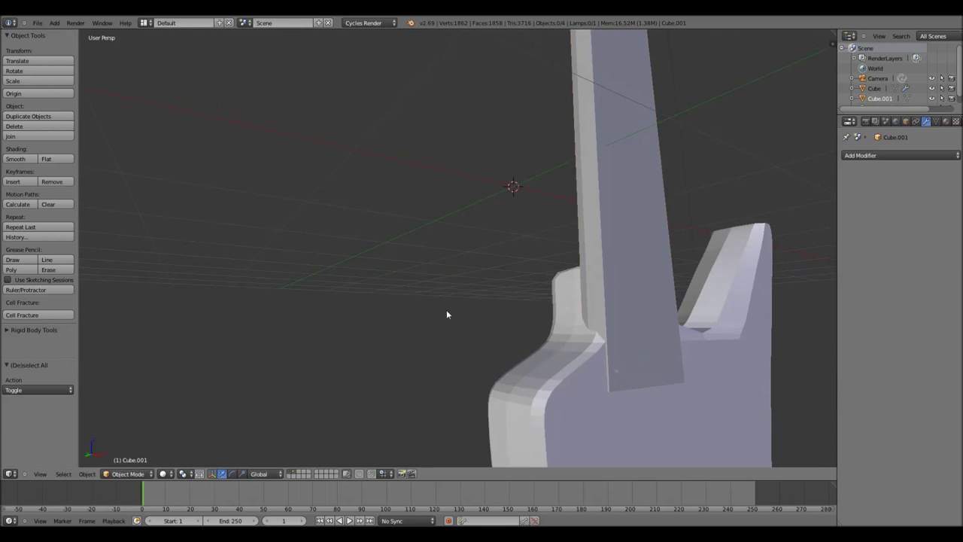
key(ctrl+s)
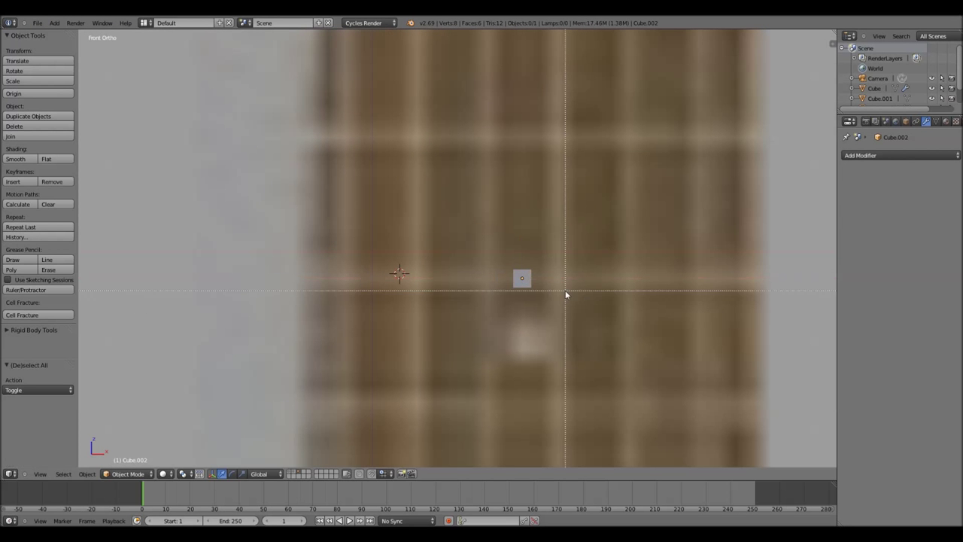
Step: Position the first fret bar on the neck and duplicate it into a row of frets
key(Tab)
key(g)
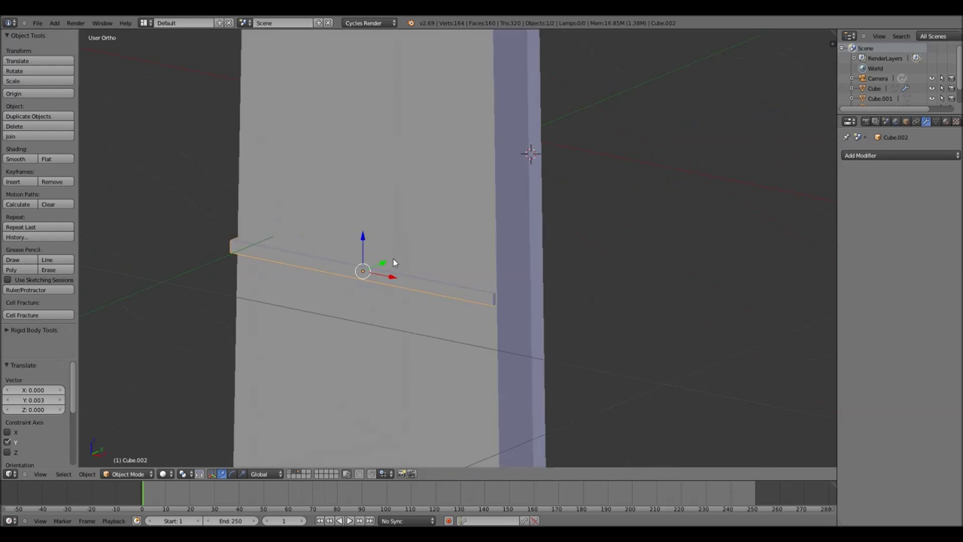
key(Tab)
key(Tab)
key(g)
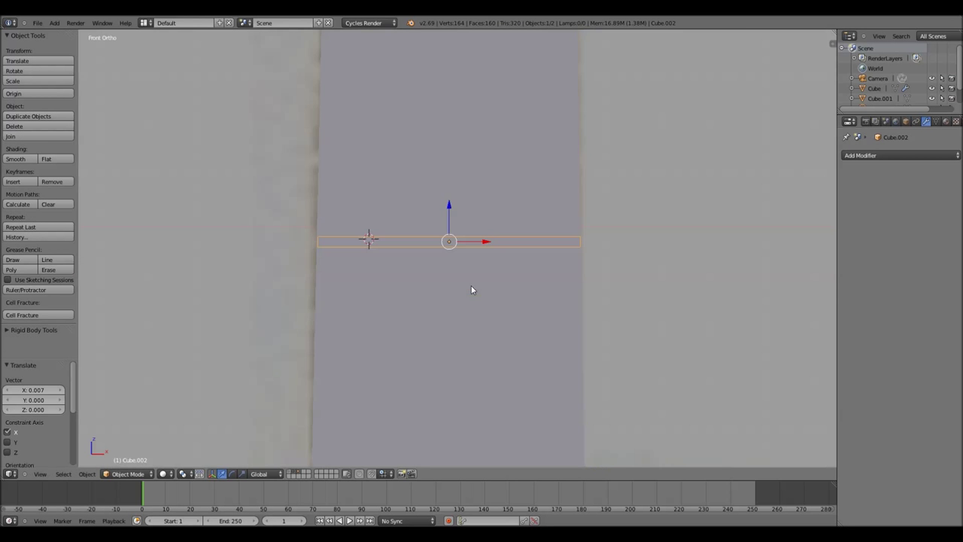
click(449, 164)
key(shift+d)
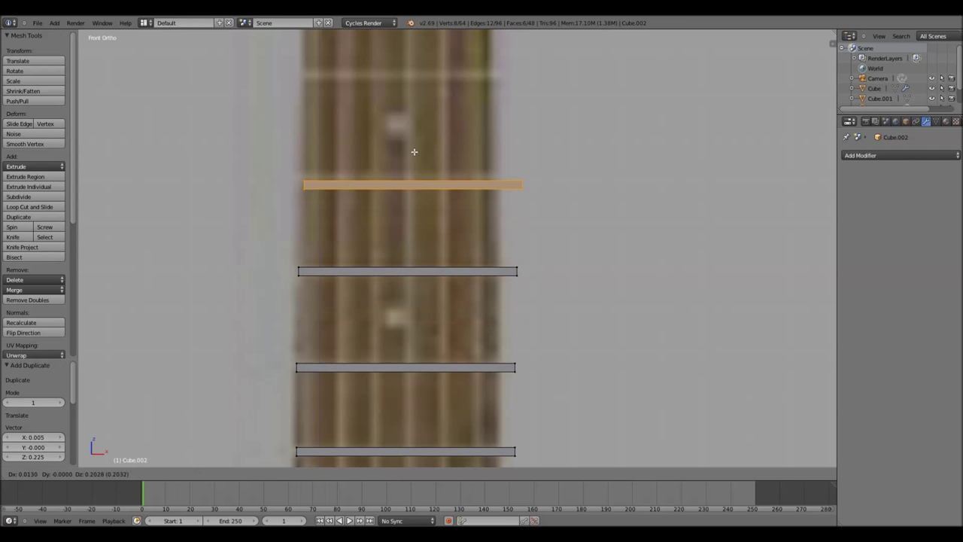
click(340, 238)
key(shift+d)
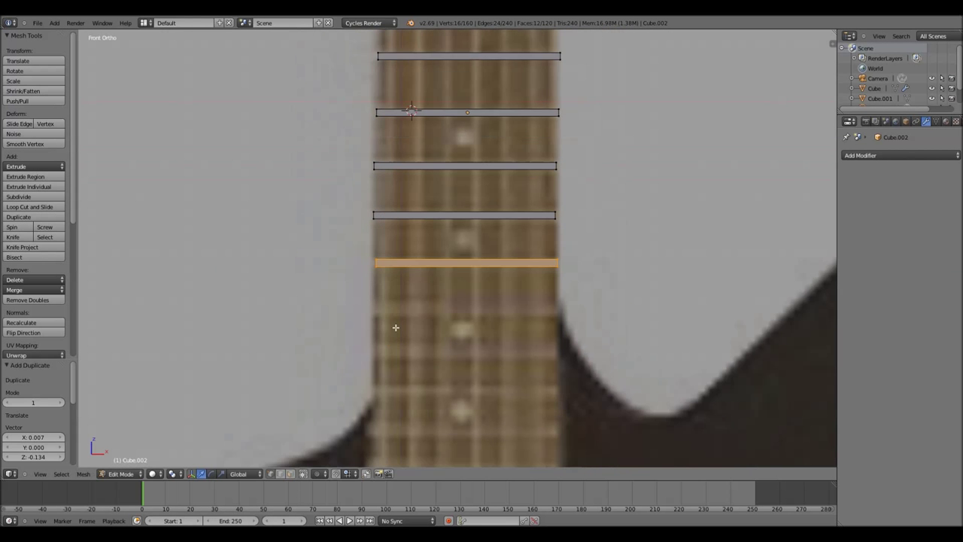
key(shift+d)
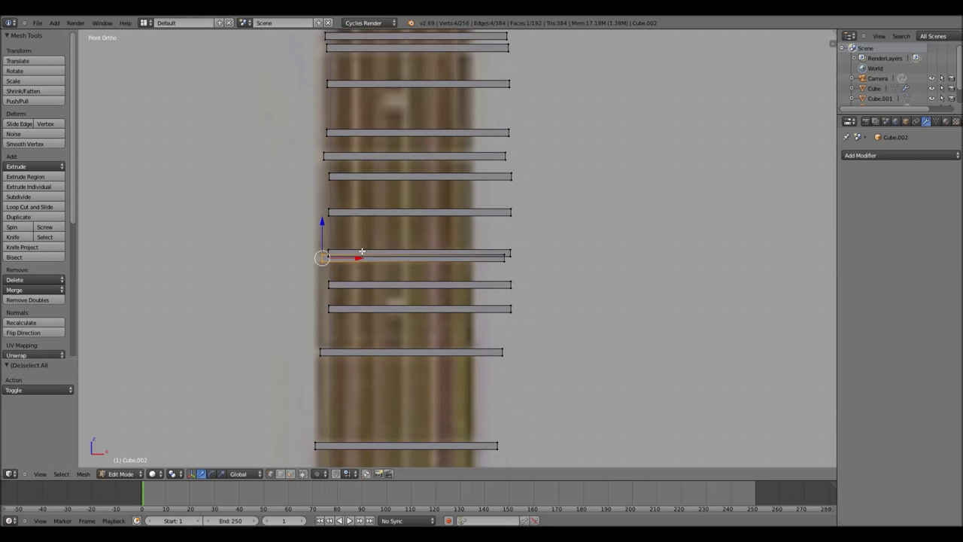
Step: Select individual fret ends and slide them to fit the neck edges
drag(649, 226, 671, 279)
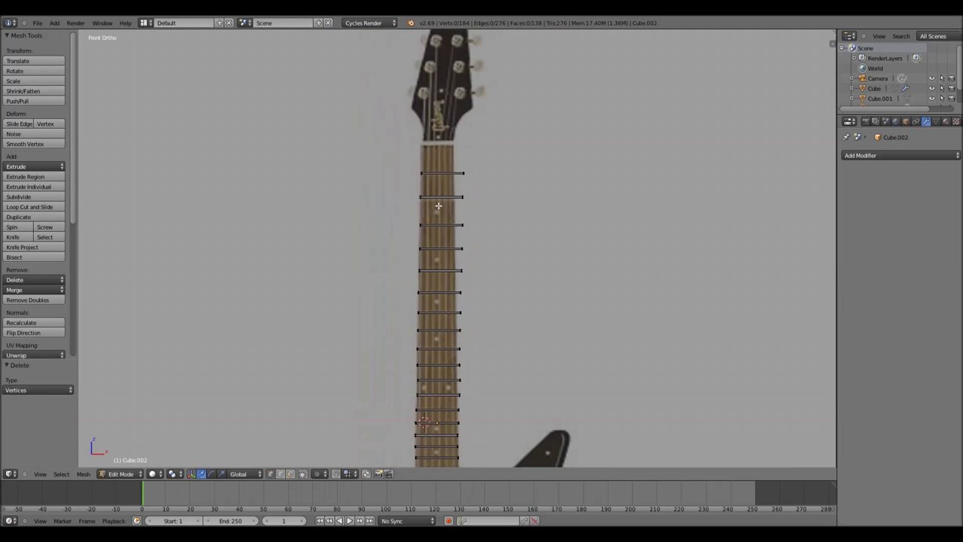
drag(404, 265, 370, 234)
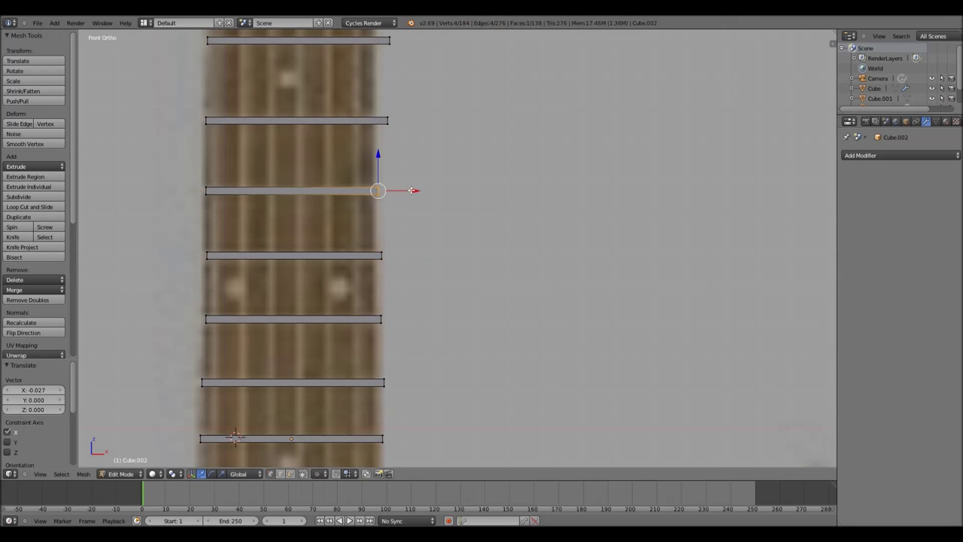
key(a)
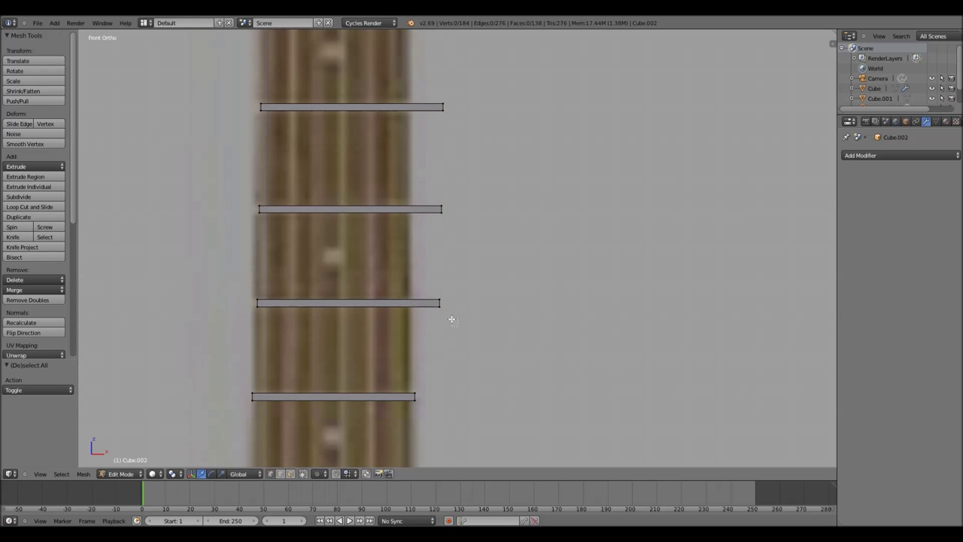
click(448, 210)
scroll(435, 338, down, 5)
key(a)
scroll(434, 338, up, 3)
scroll(446, 197, up, 2)
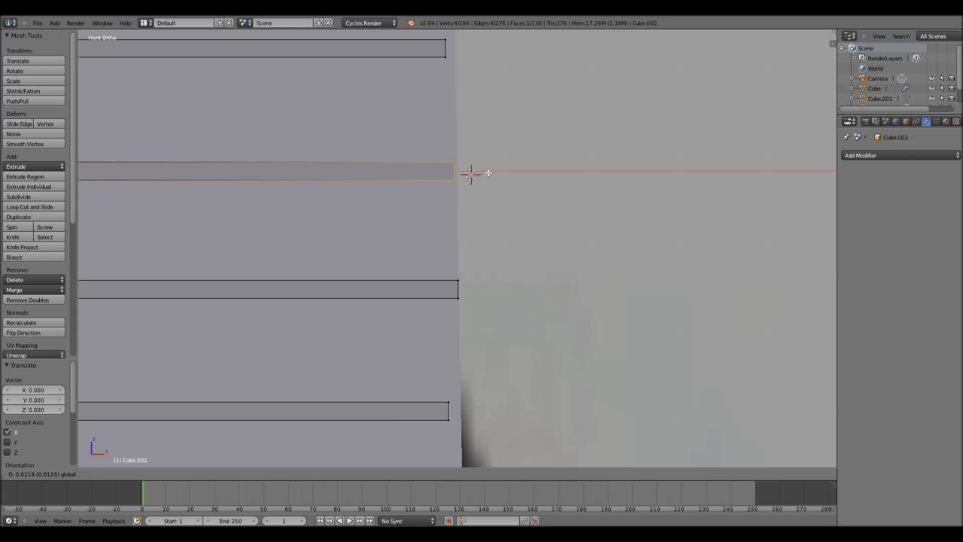
click(471, 173)
key(a)
scroll(455, 392, down, 2)
scroll(612, 282, down, 2)
scroll(404, 314, up, 5)
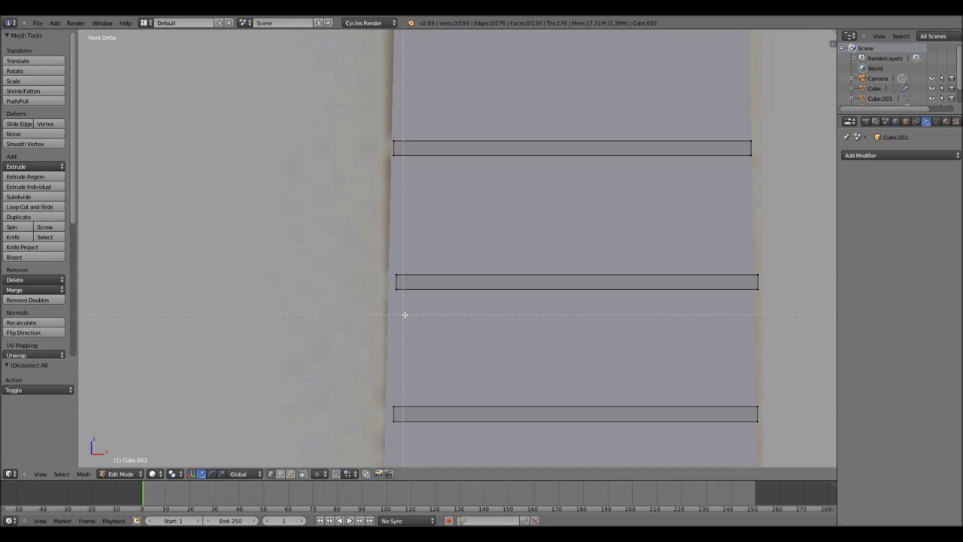
shift+middle_drag(424, 415, 448, 233)
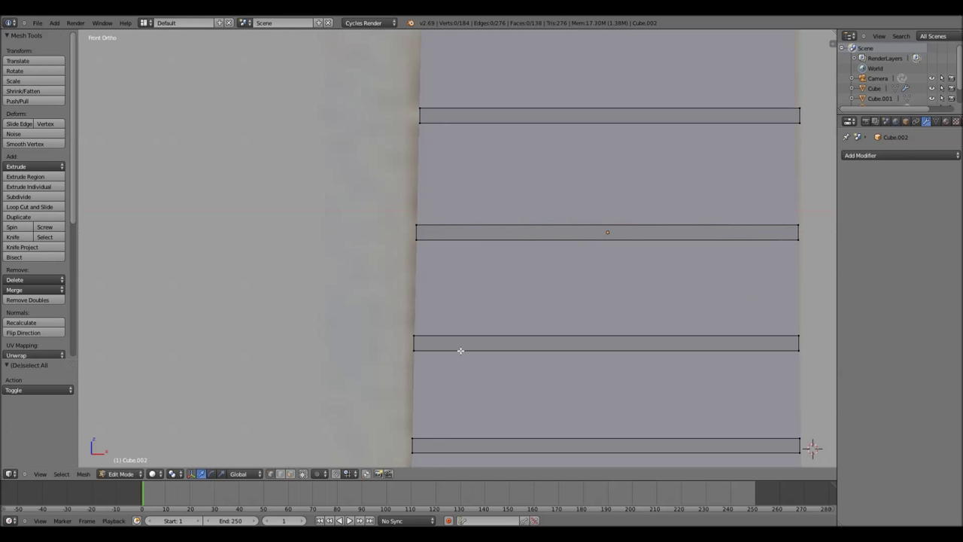
scroll(460, 350, down, 1)
right_click(414, 271)
Step: Select the right-hand fret ends and scale the strips along X to span the neck
shift+middle_drag(450, 367, 421, 209)
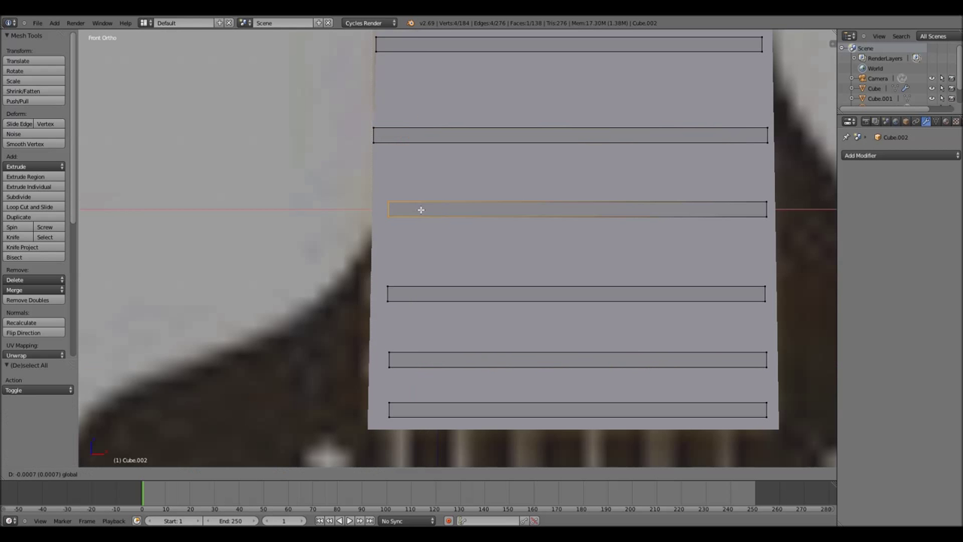
drag(402, 425, 382, 399)
key(g)
key(x)
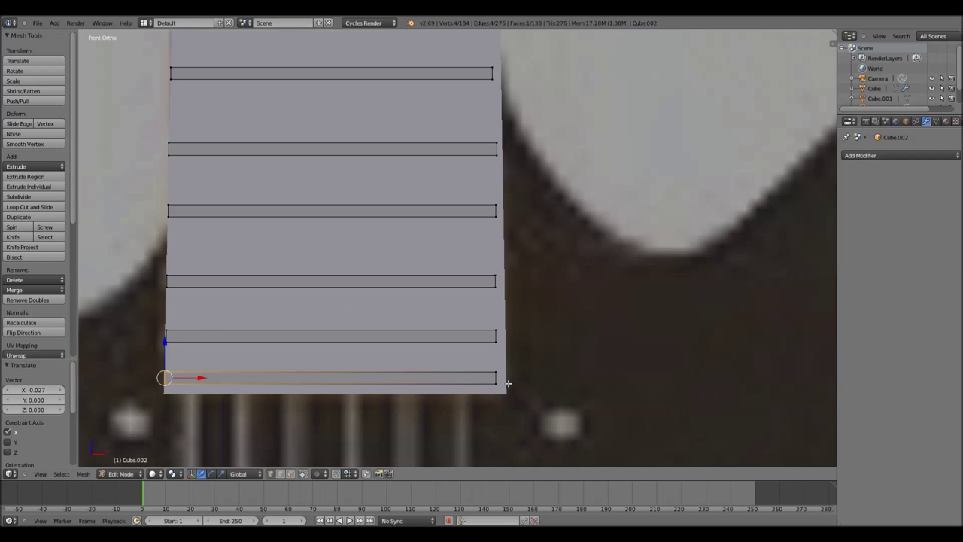
scroll(533, 333, up, 3)
scroll(500, 194, down, 2)
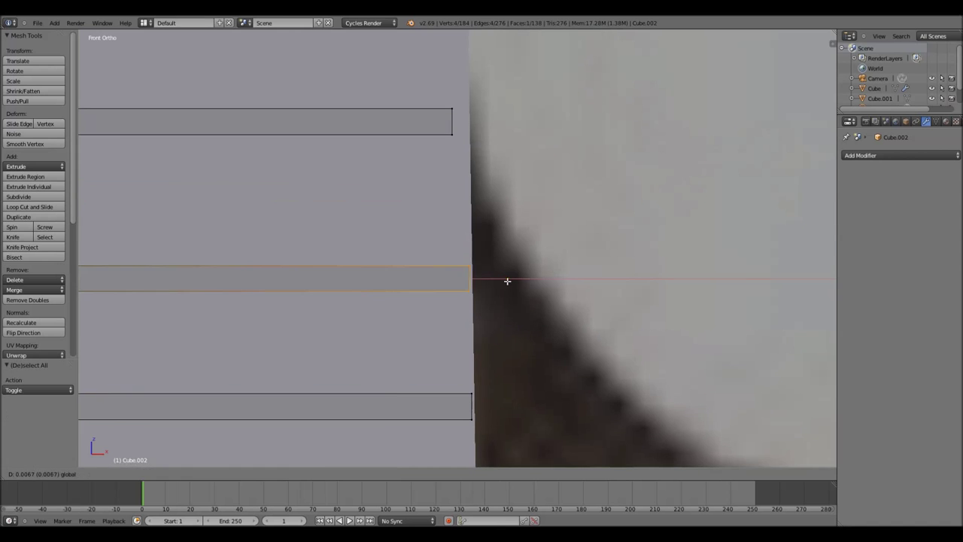
scroll(504, 276, down, 2)
scroll(477, 276, down, 5)
middle_drag(489, 310, 642, 264)
scroll(625, 237, down, 3)
key(s)
key(x)
click(587, 238)
scroll(580, 239, up, 5)
mouse_move(486, 243)
middle_down()
mouse_move(553, 270)
mouse_move(497, 220)
middle_up()
Step: Check the frets from the Right Ortho view, then leave Edit Mode and deselect all
key(Tab)
key(KP_3)
scroll(452, 251, up, 3)
scroll(383, 98, up, 3)
key(a)
scroll(429, 447, up, 2)
key(b)
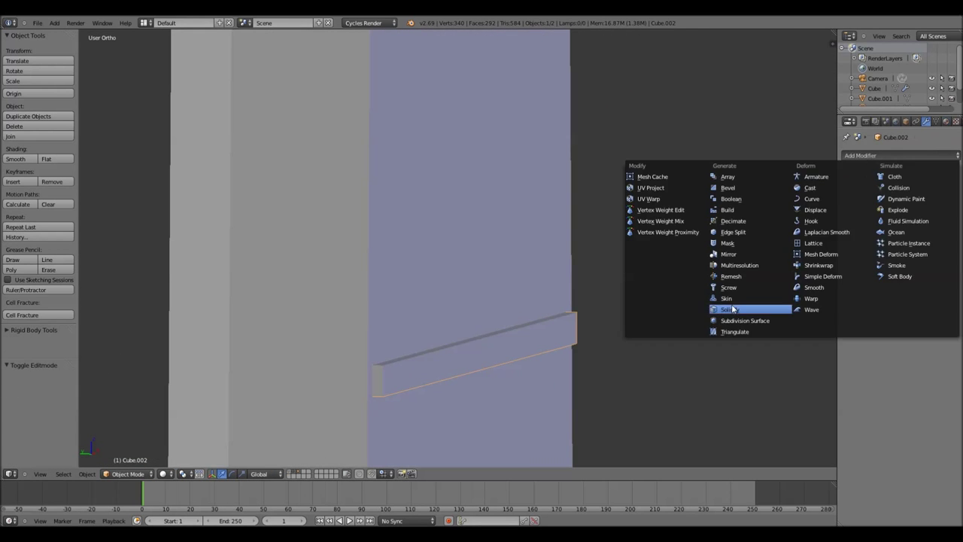
scroll(482, 241, down, 3)
key(a)
scroll(467, 259, down, 3)
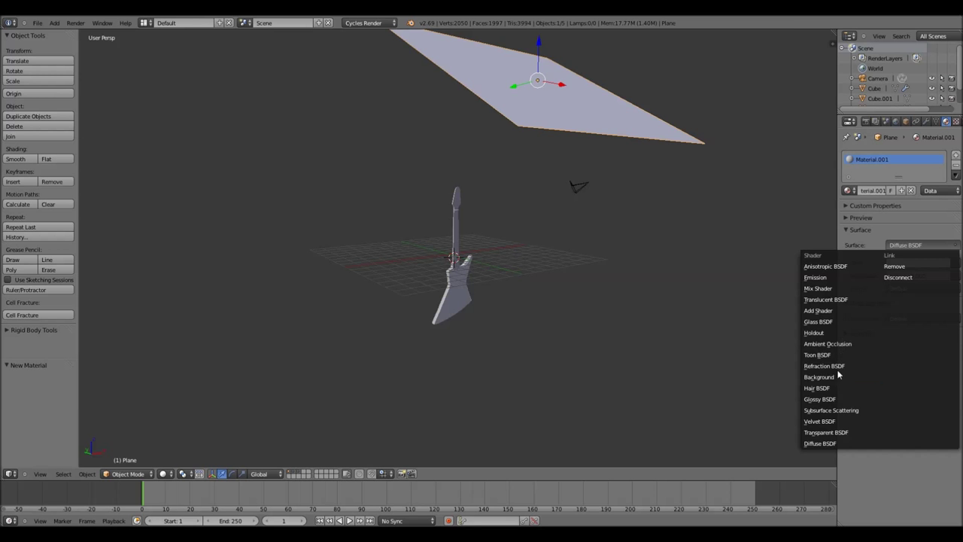
Step: Give the plane an Emission surface shader and preview it in Rendered shading
click(815, 276)
scroll(451, 263, up, 2)
click(163, 474)
click(173, 407)
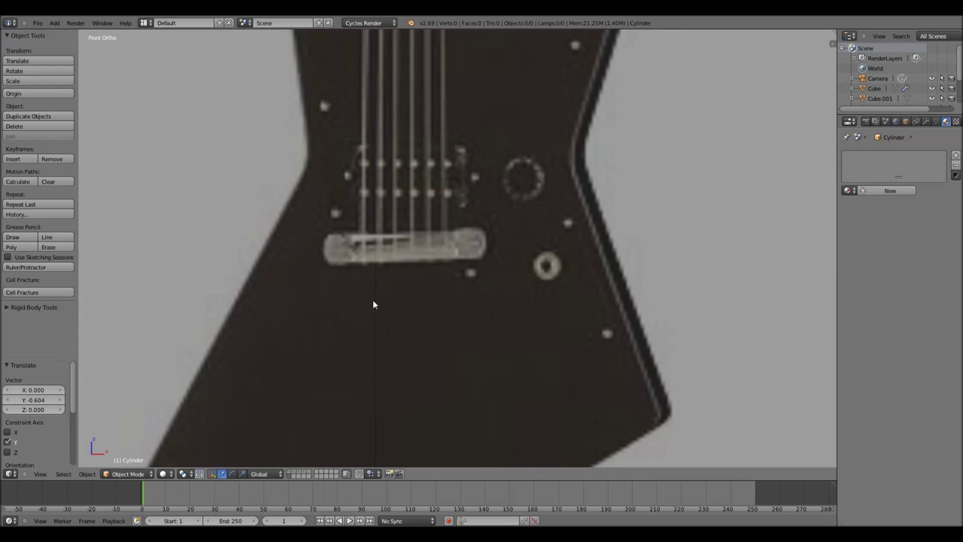
Step: Open the Add menu to start the cylinder for the bridge
click(54, 23)
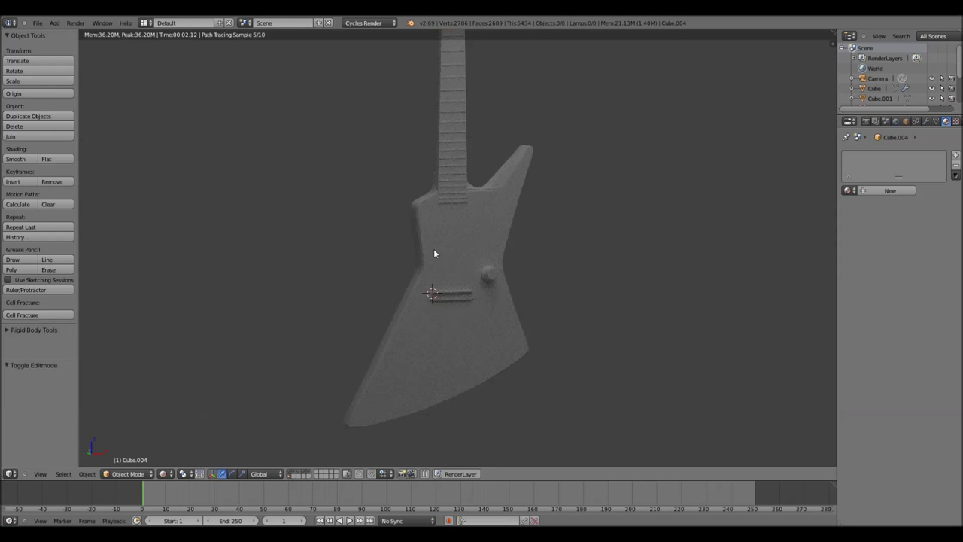
Step: Preview in rendered shading, return to solid, and duplicate the rounded pickup shape
key(shift+z)
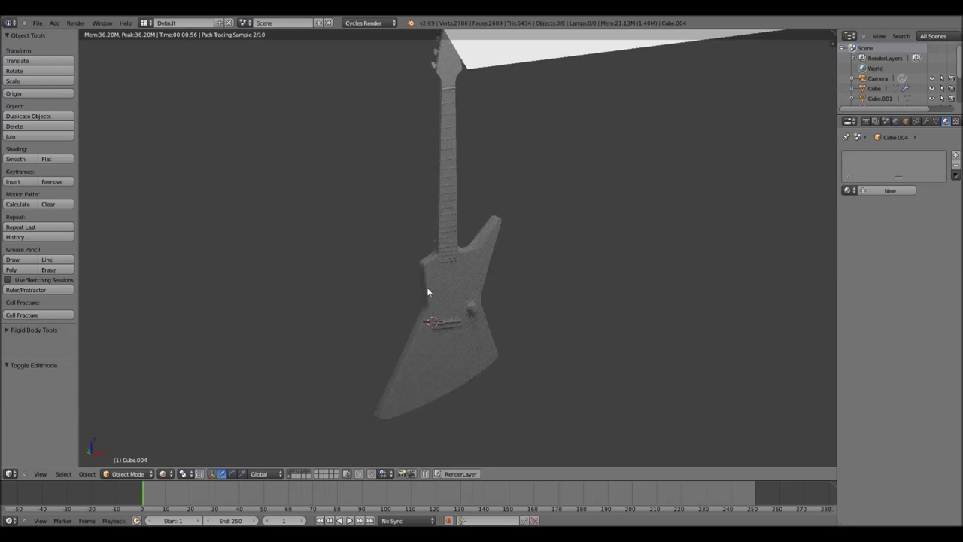
click(179, 445)
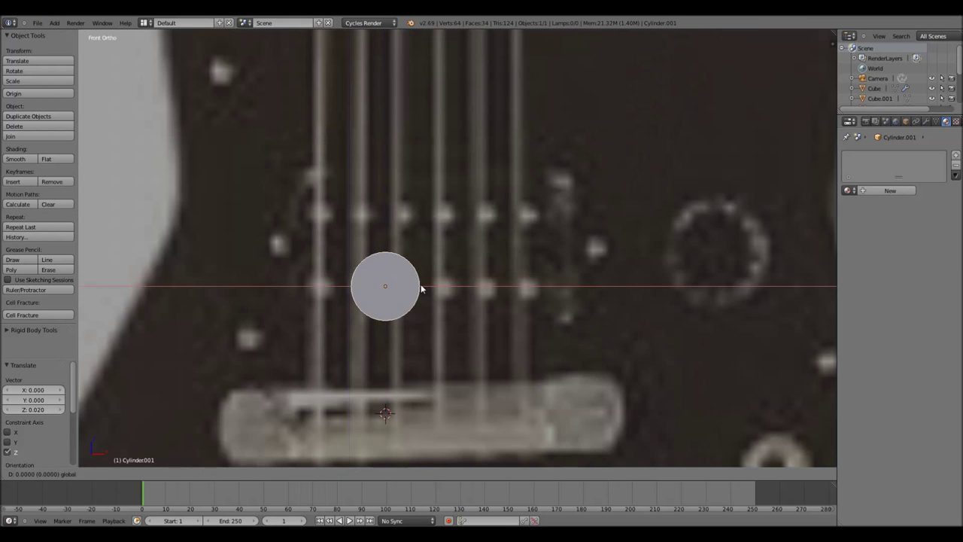
key(Tab)
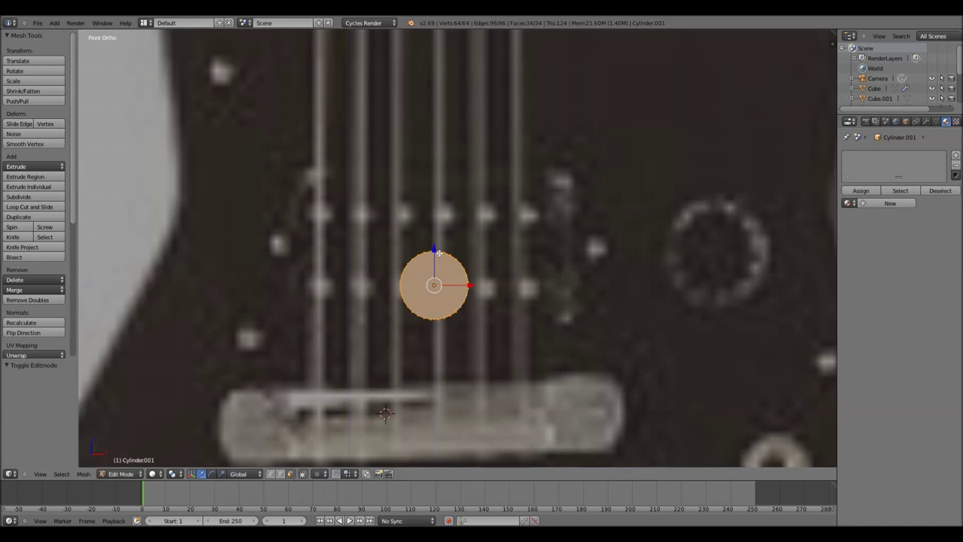
key(a)
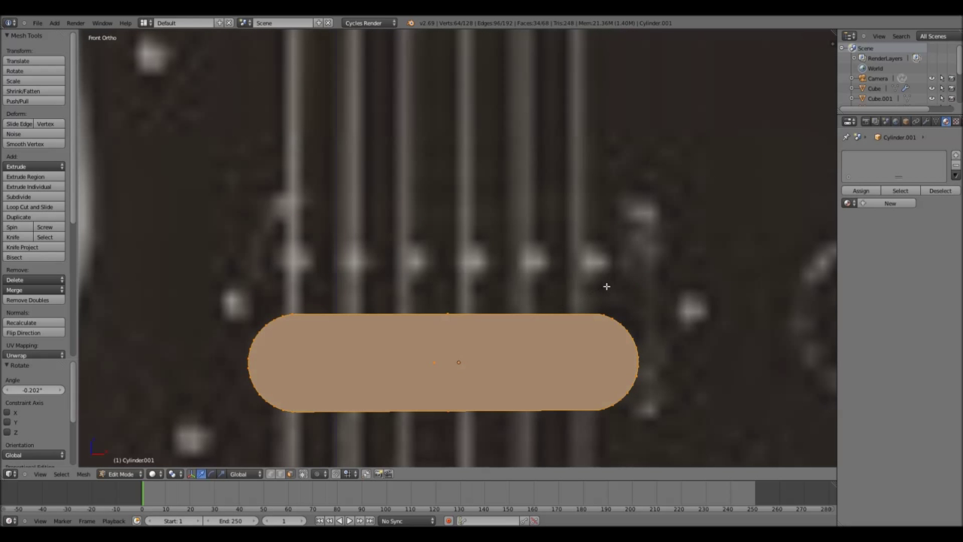
key(shift+d)
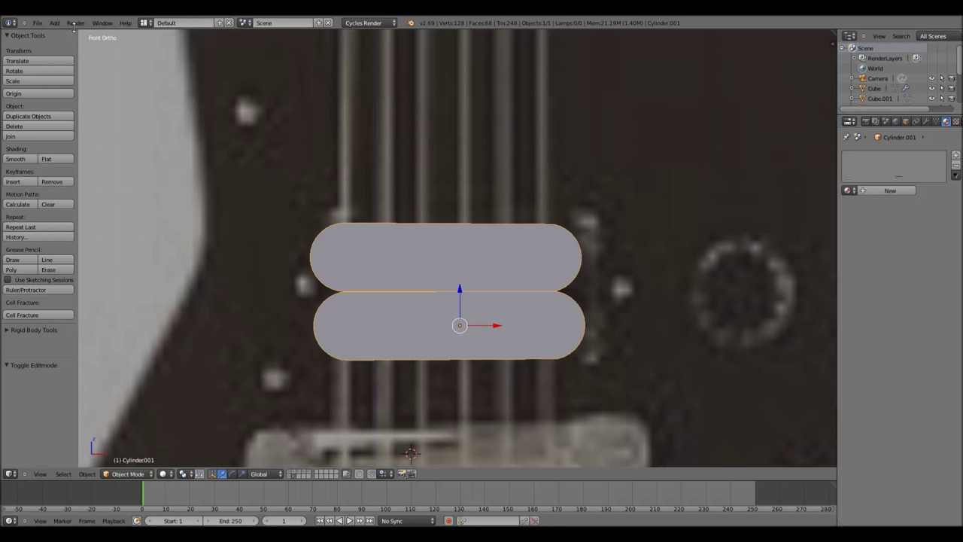
Step: Add the pole-piece cylinders from the front view, inspect them on the body, then add a circle
click(54, 23)
key(Escape)
key(KP_1)
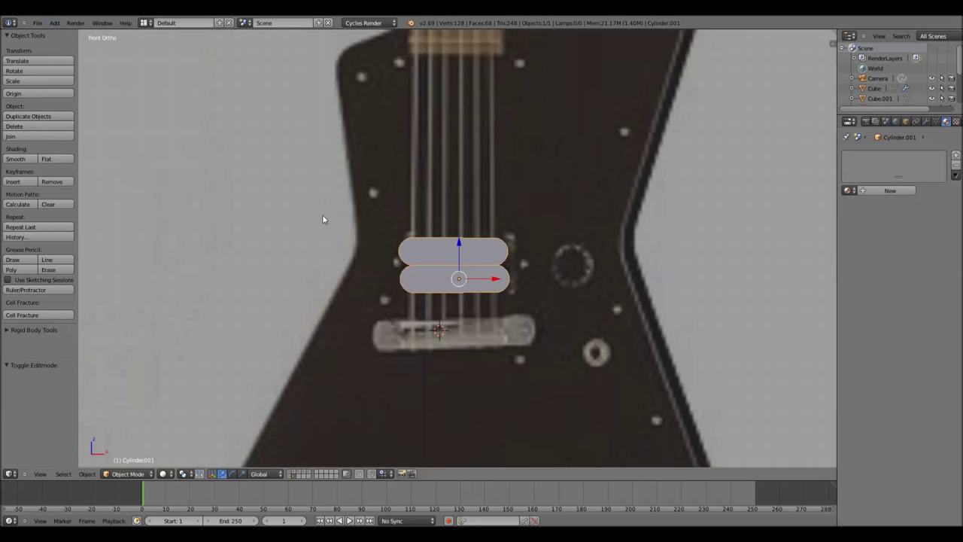
key(a)
scroll(300, 301, up, 4)
click(55, 23)
mouse_move(142, 47)
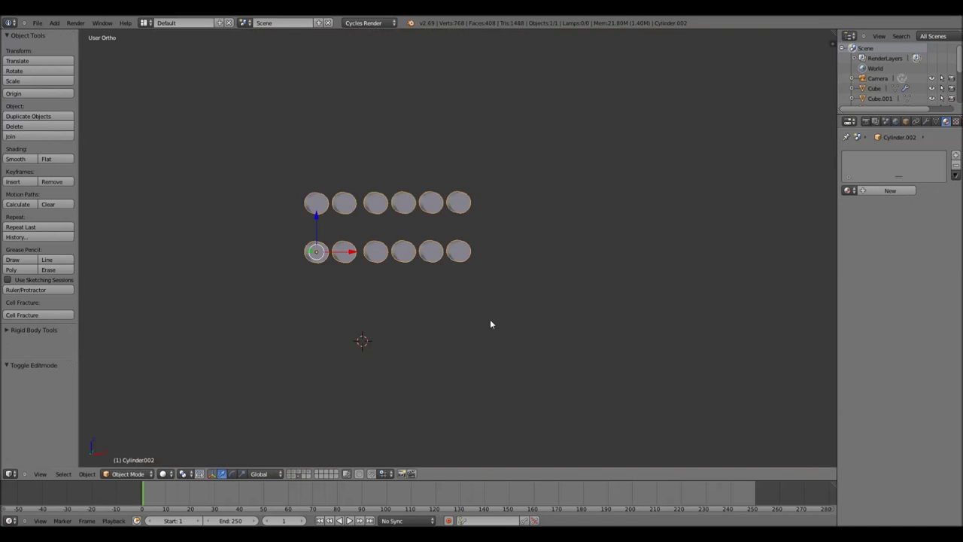
right_click(461, 245)
middle_drag(461, 246, 308, 277)
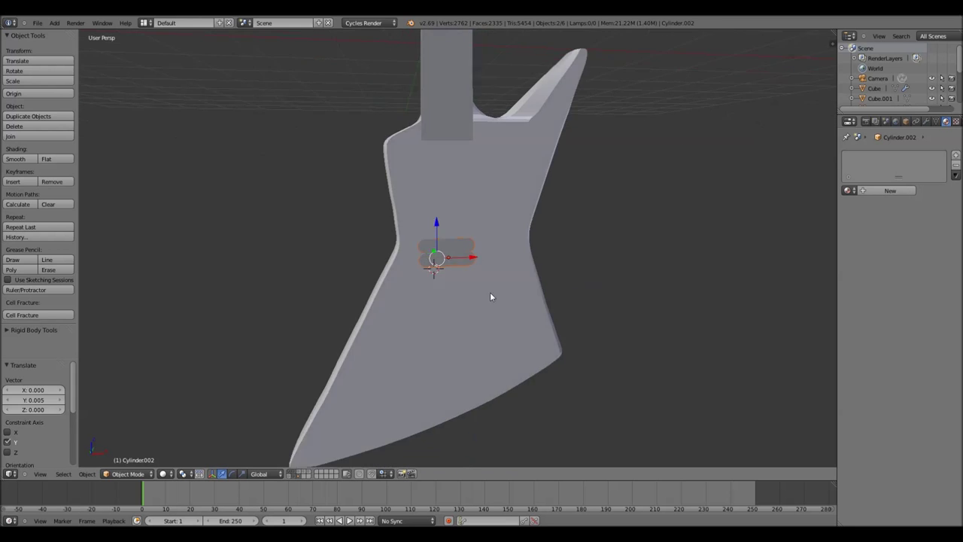
mouse_move(421, 226)
middle_down()
mouse_move(436, 213)
mouse_move(456, 281)
middle_up()
scroll(463, 257, up, 3)
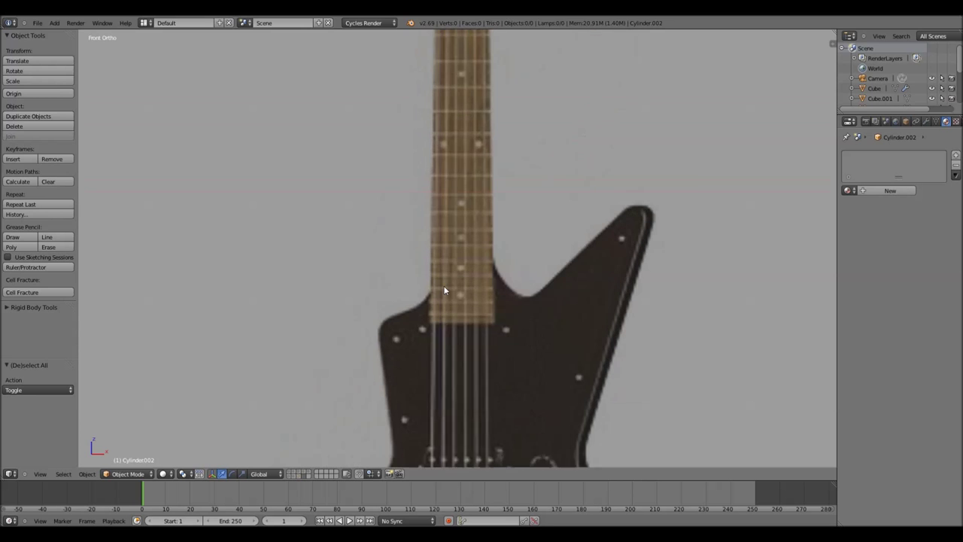
click(54, 23)
click(132, 47)
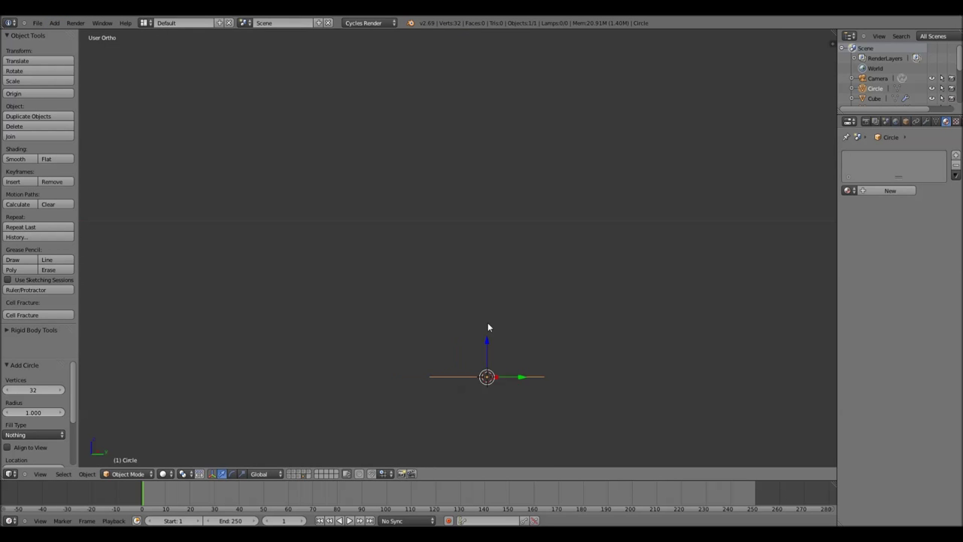
Step: Fill the circle with a face and shrink it to a small inlay dot
key(Tab)
key(f)
key(s)
key(Return)
scroll(451, 301, up, 5)
key(s)
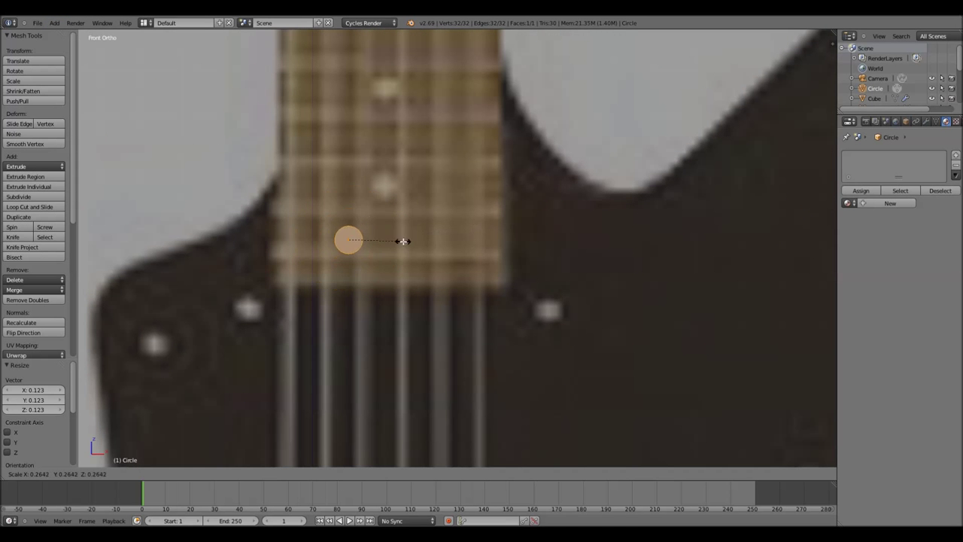
click(415, 190)
Step: Copy the dot up the fretboard as inlays, then add a cylinder for the screws
key(shift+d)
click(483, 144)
key(shift+r)
key(shift+r)
shift+scroll(451, 226, up, 3)
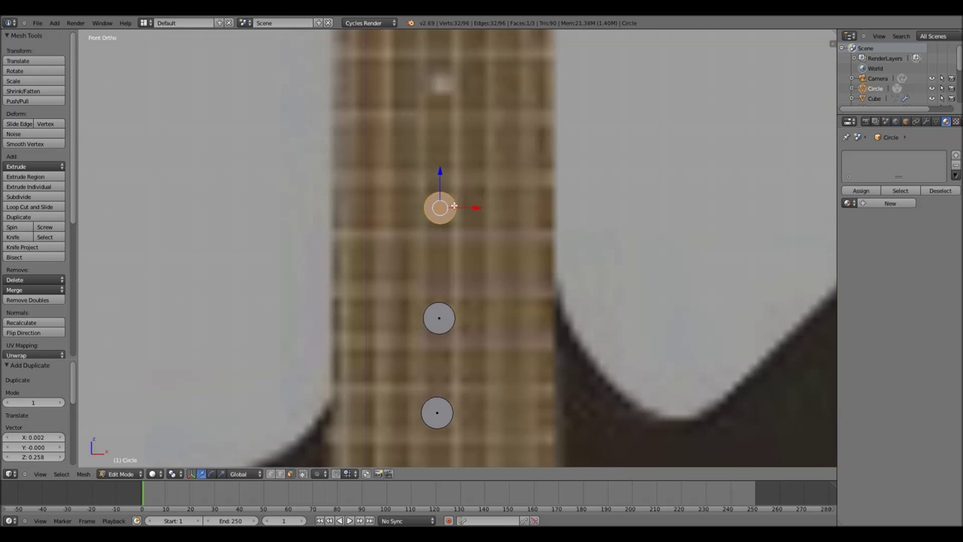
key(shift+r)
click(493, 118)
shift+scroll(492, 118, up, 5)
key(shift+d)
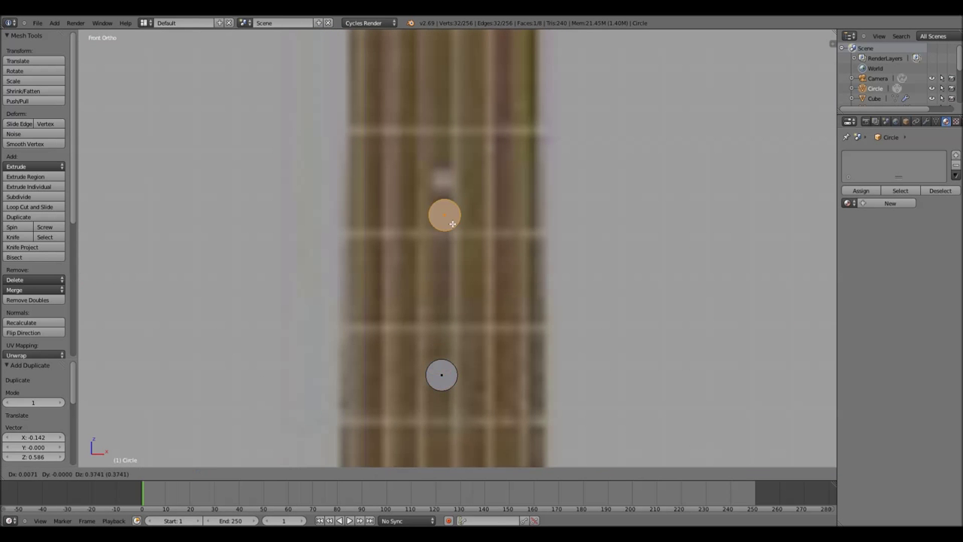
click(460, 135)
key(shift+r)
key(shift+r)
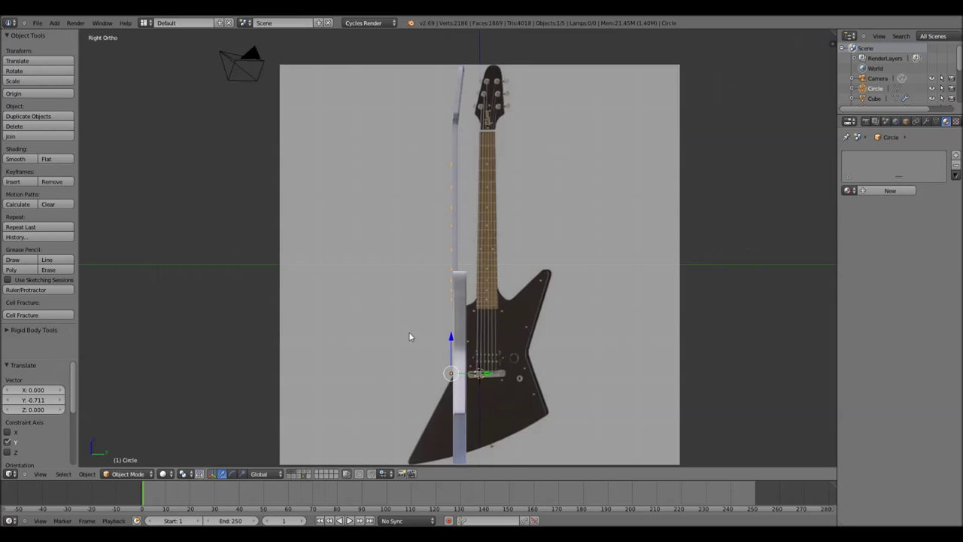
scroll(410, 337, up, 3)
mouse_move(410, 336)
middle_down()
mouse_move(569, 304)
mouse_move(484, 328)
middle_up()
key(a)
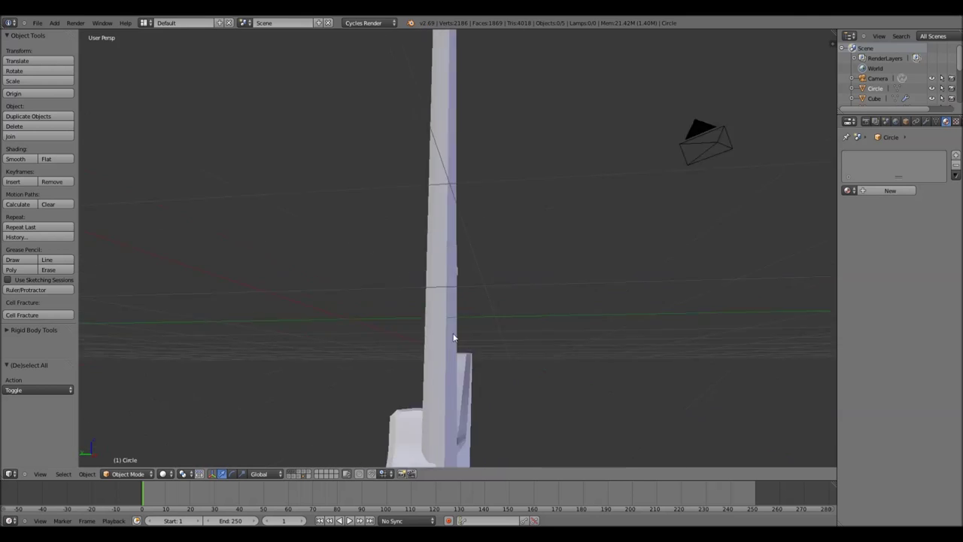
key(KP_3)
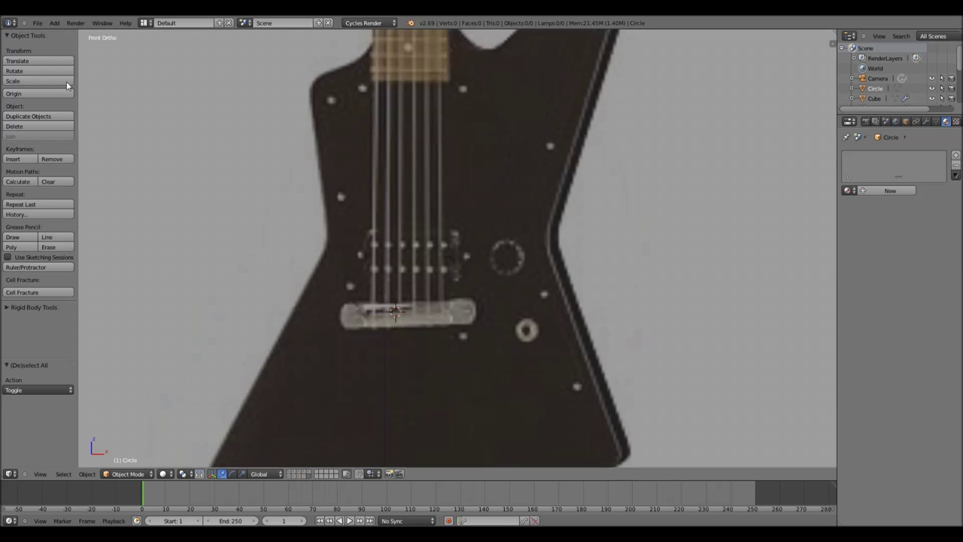
click(54, 23)
click(150, 76)
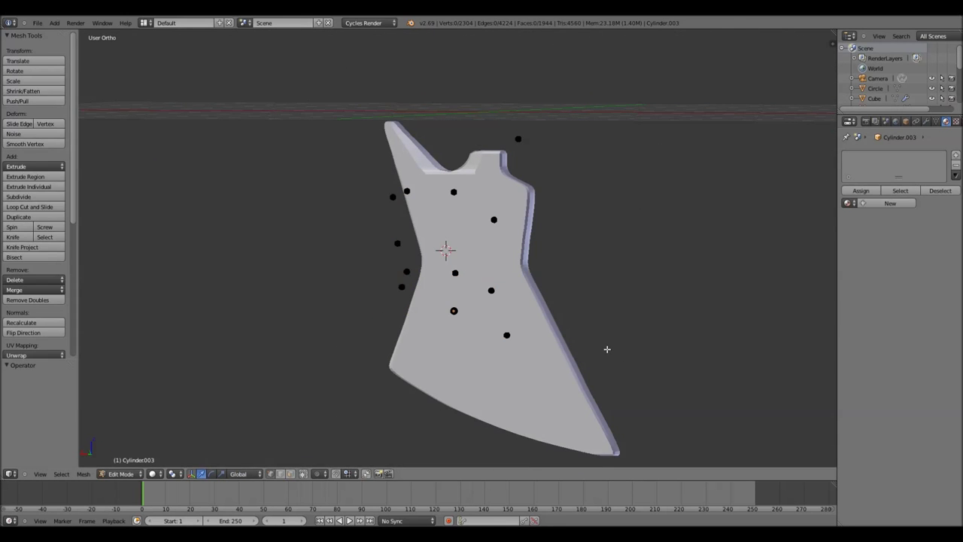
Step: Move the screws along the Y axis to their proper depth and check them in rendered shading
mouse_move(607, 349)
middle_down()
mouse_move(526, 399)
mouse_move(388, 344)
mouse_move(401, 313)
middle_up()
key(g)
key(y)
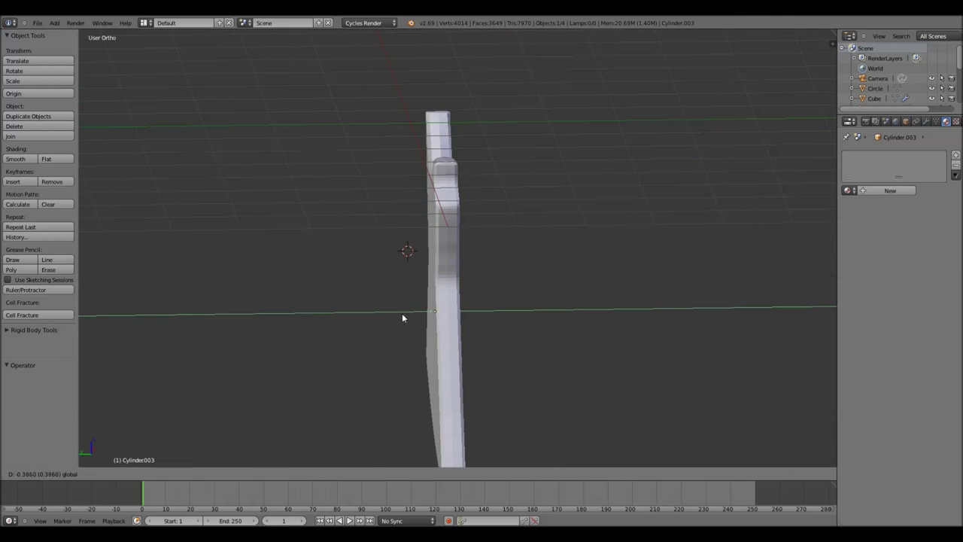
click(402, 313)
mouse_move(352, 337)
middle_down()
mouse_move(484, 321)
mouse_move(483, 310)
middle_up()
key(KP_3)
scroll(483, 306, up, 5)
key(g)
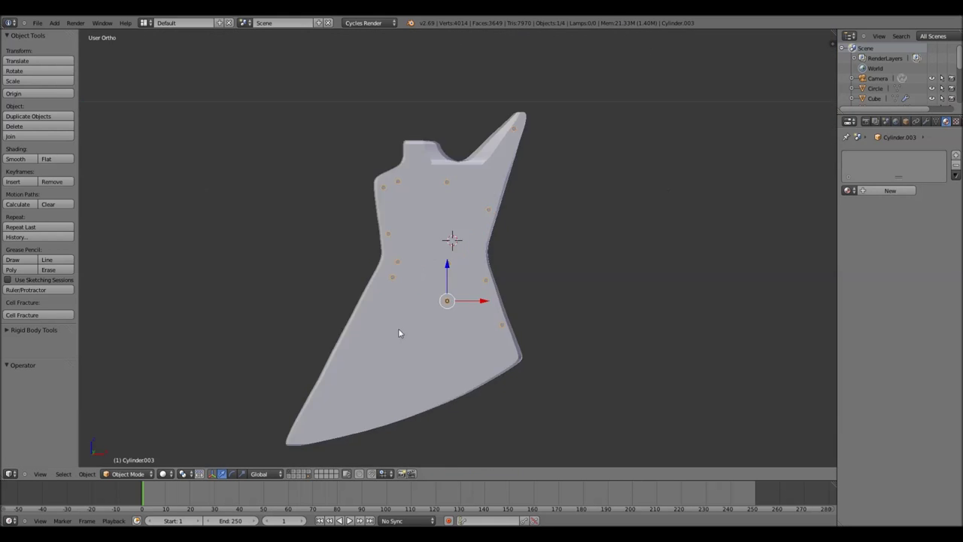
mouse_move(399, 333)
middle_down()
mouse_move(512, 318)
mouse_move(430, 339)
middle_up()
key(shift+z)
scroll(428, 331, up, 4)
key(shift+z)
Step: In the screw mesh's Edit Mode, front view and wireframe, delete the extra screw vertices
key(Tab)
key(KP_1)
key(z)
scroll(477, 325, down, 3)
key(x)
click(462, 254)
scroll(462, 254, up, 3)
Step: Duplicate the screw circle onto each remaining screw hole around the body and bridge
key(KP_1)
scroll(438, 326, down, 2)
key(shift+d)
key(shift+d)
key(z)
key(Return)
shift+middle_drag(571, 338, 511, 455)
key(shift+d)
key(z)
click(316, 269)
shift+middle_drag(316, 269, 474, 256)
key(shift+d)
click(353, 251)
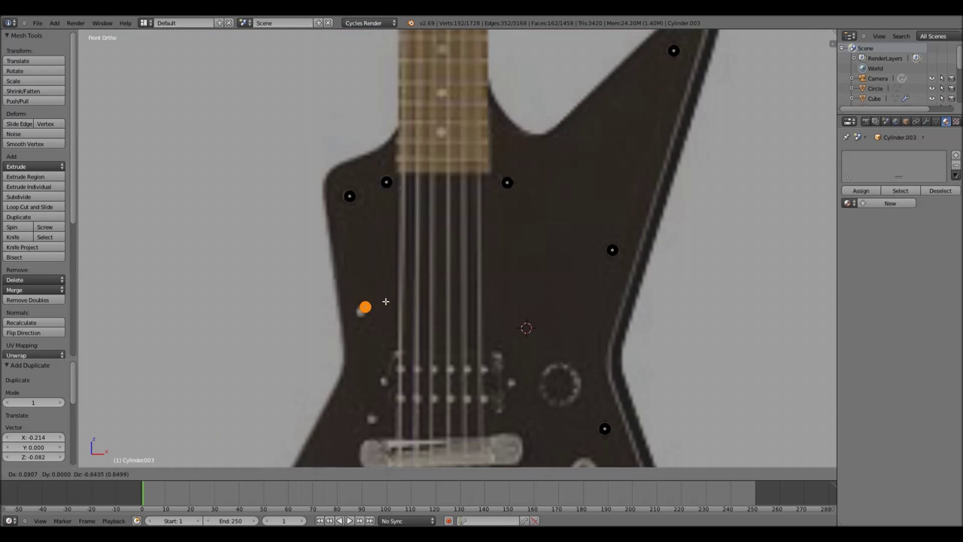
scroll(398, 296, up, 3)
key(shift+d)
click(434, 220)
scroll(435, 220, down, 4)
Step: Leave Edit Mode, then select the pickups and move them to line up with their cavities
key(Tab)
key(KP_3)
scroll(503, 192, up, 5)
middle_drag(503, 192, 358, 244)
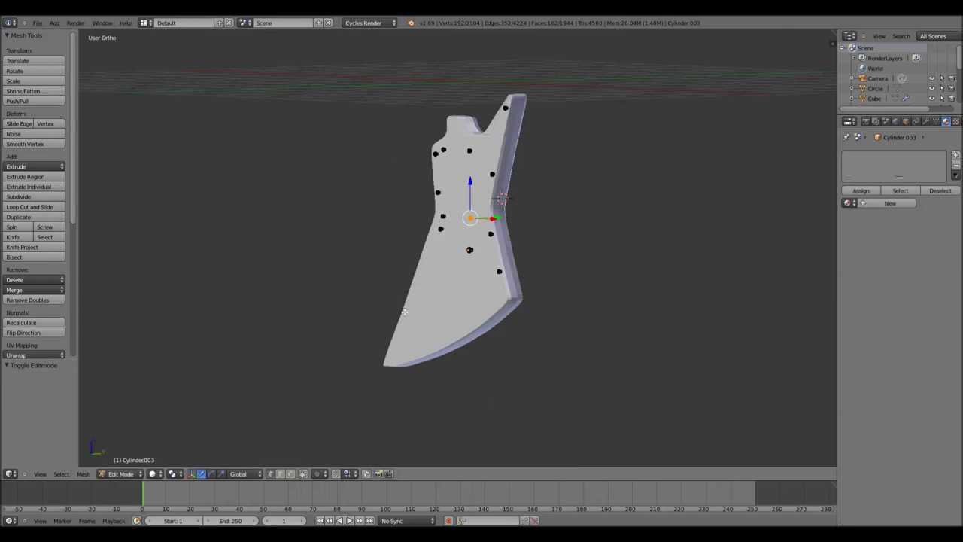
scroll(358, 245, down, 3)
key(a)
scroll(376, 249, up, 3)
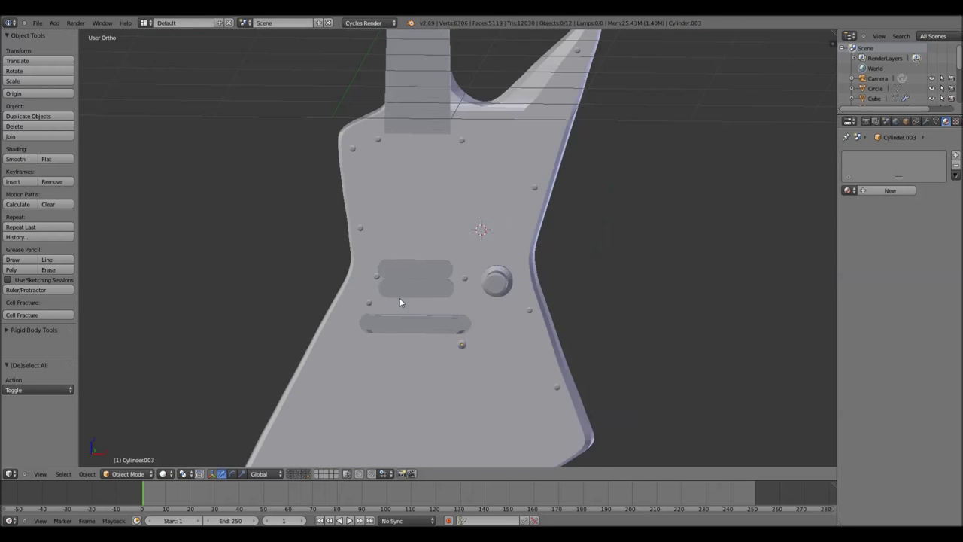
scroll(400, 301, up, 2)
right_click(423, 305)
scroll(391, 324, up, 2)
key(g)
click(353, 348)
scroll(354, 338, down, 4)
scroll(467, 301, up, 4)
Step: Reselect the screws object, enter its Edit Mode and view the body from the front
right_click(467, 301)
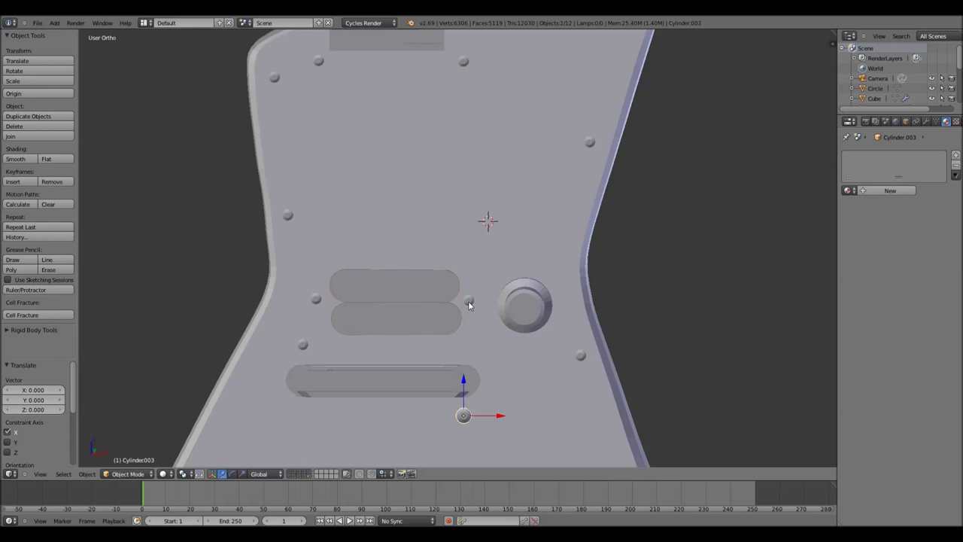
key(Tab)
key(Tab)
scroll(399, 288, down, 3)
scroll(439, 276, down, 2)
key(KP_1)
key(a)
scroll(455, 298, up, 4)
scroll(455, 298, down, 3)
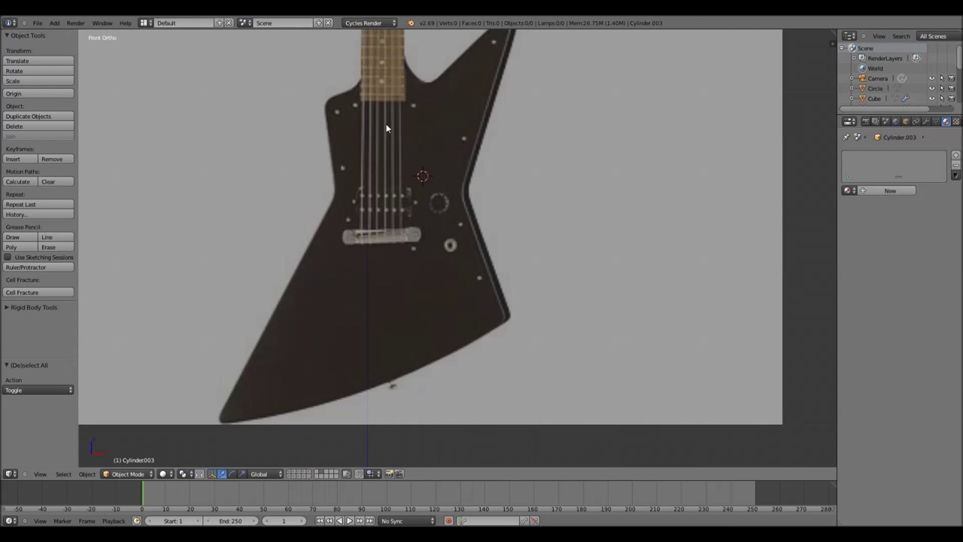
shift+scroll(385, 201, up, 5)
scroll(364, 168, up, 5)
shift+scroll(364, 168, down, 5)
click(55, 23)
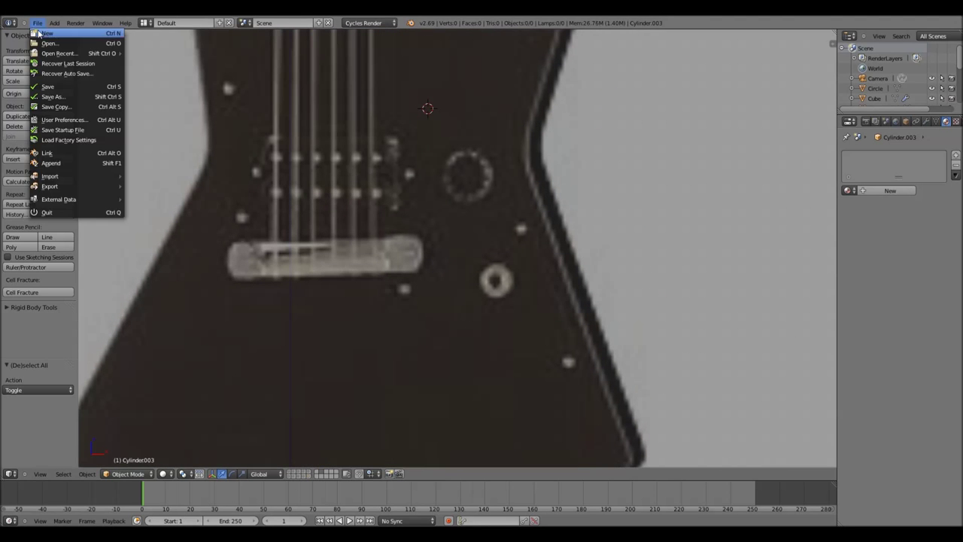
Step: Add a cylinder, rotate it, scale it to about half size and place it below the bridge
click(146, 84)
key(KP_3)
key(r)
key(0)
key(Return)
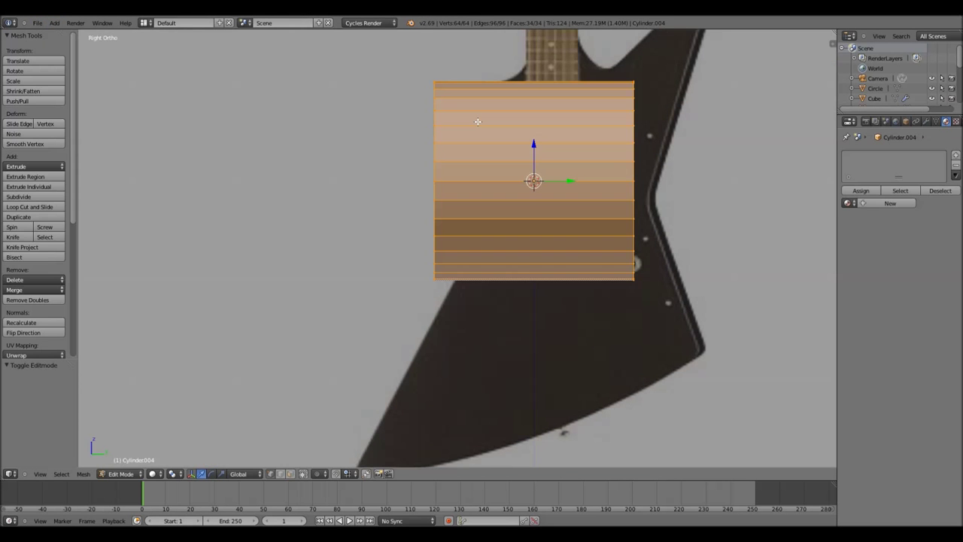
key(KP_1)
key(s)
click(527, 151)
scroll(481, 226, up, 4)
key(g)
key(x)
click(452, 194)
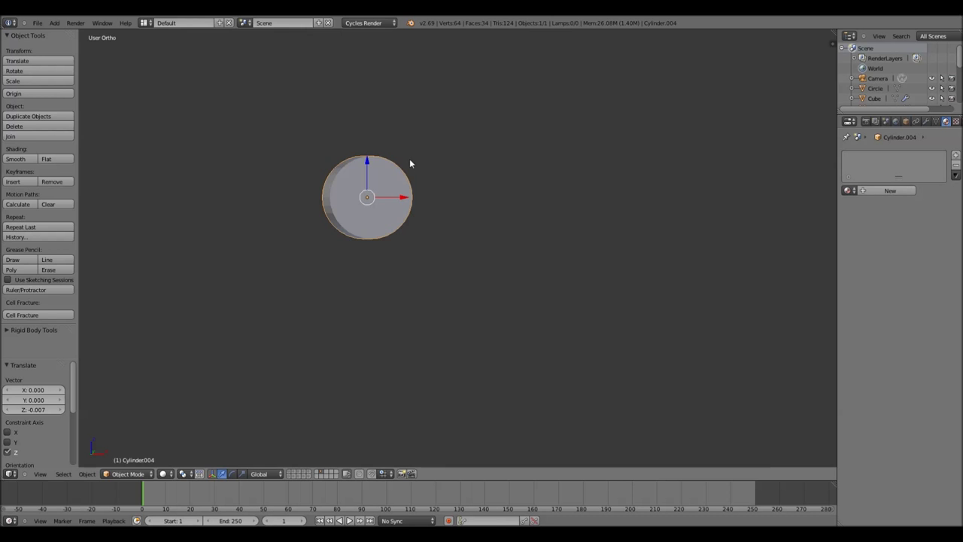
key(ctrl+KP_3)
Step: In the cylinder's Edit Mode, extrude and scale rings from its cap to form the ridges
key(Tab)
key(a)
scroll(437, 316, up, 4)
scroll(436, 316, down, 1)
key(e)
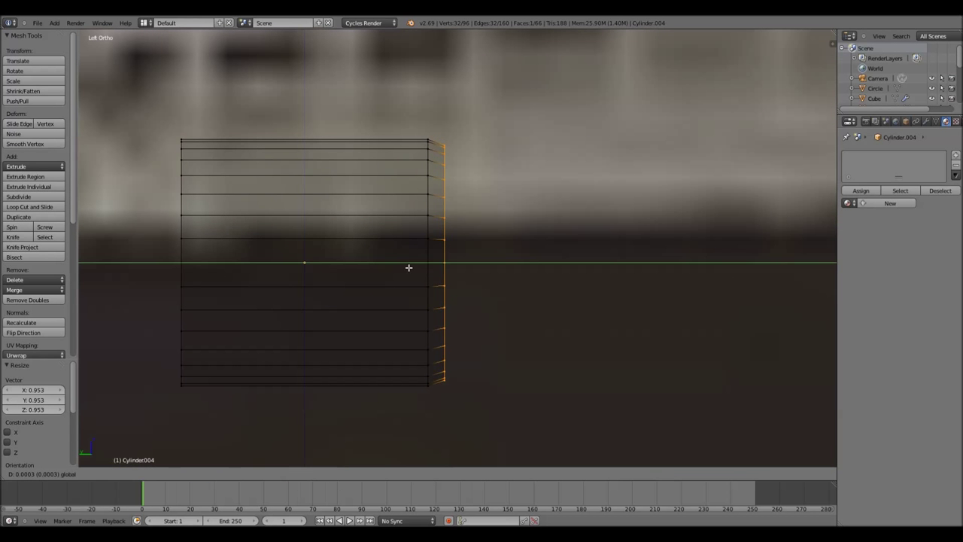
click(513, 264)
key(e)
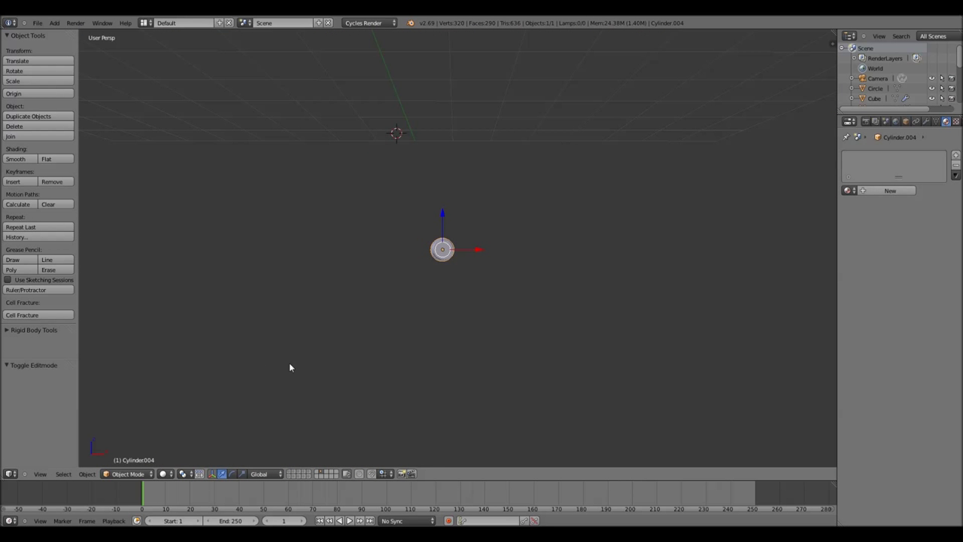
key(KP_5)
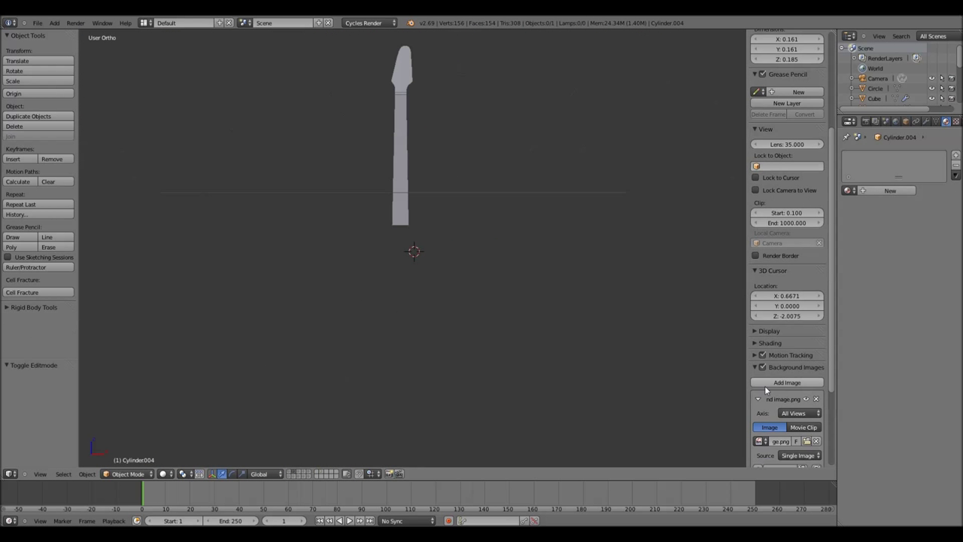
click(167, 474)
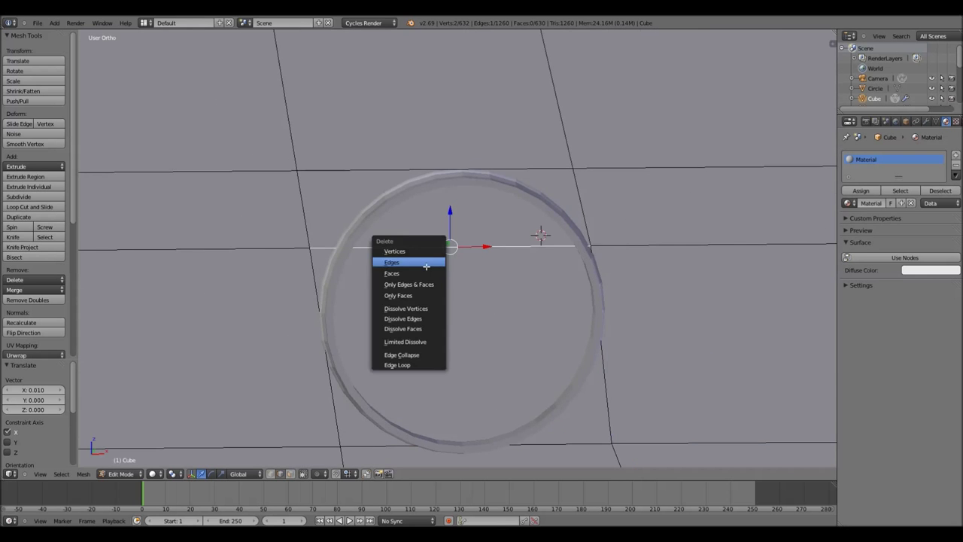
Step: Delete the stray edge from the body mesh, slide a vertex along Y, and add a loop cut
click(426, 266)
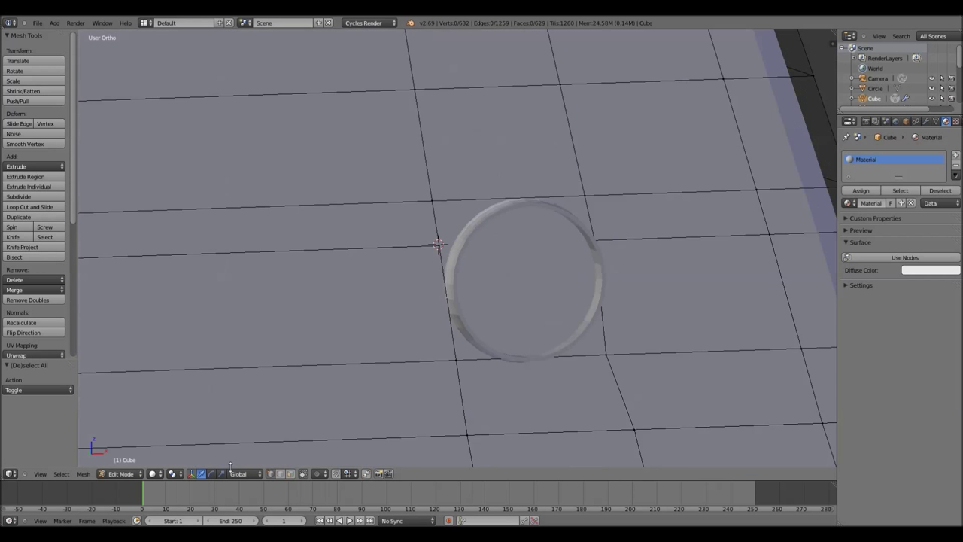
key(g)
key(y)
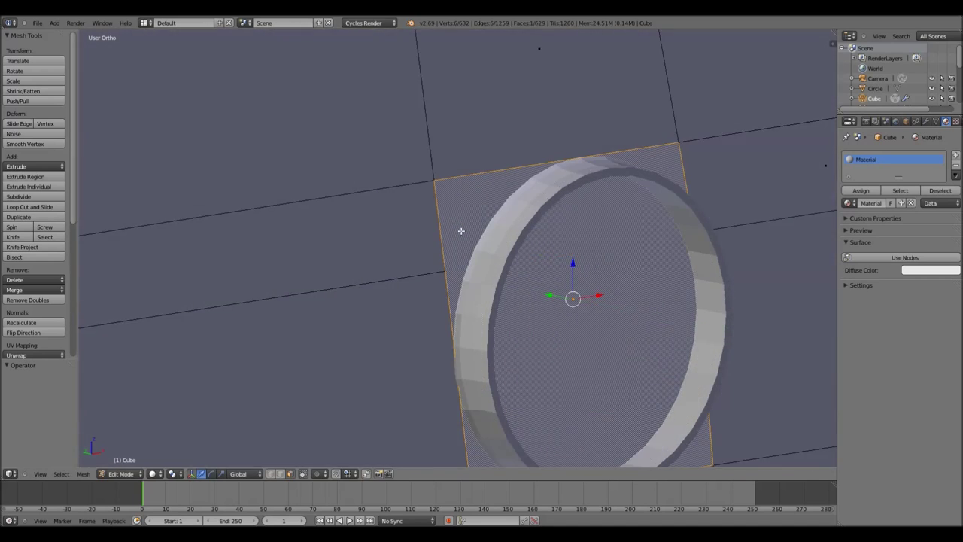
key(a)
key(ctrl+r)
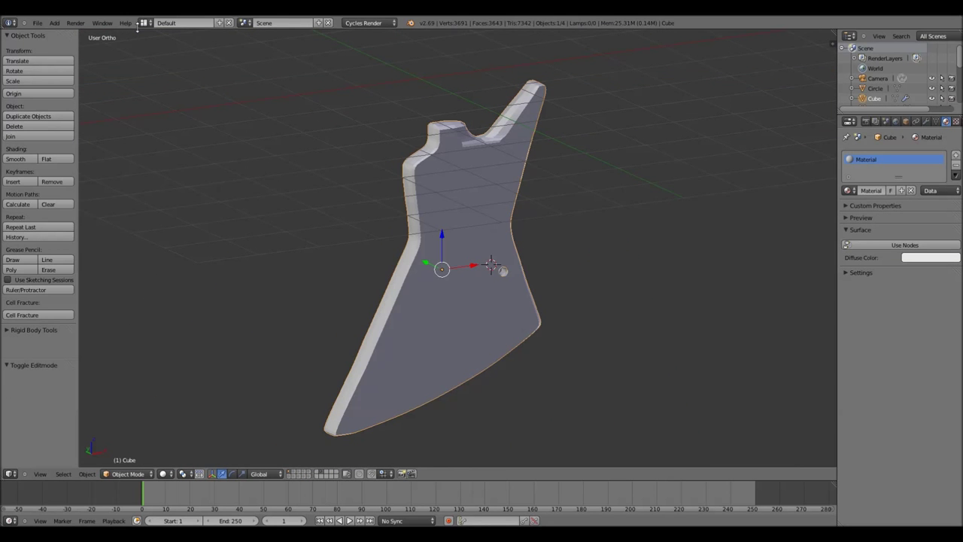
key(a)
click(320, 475)
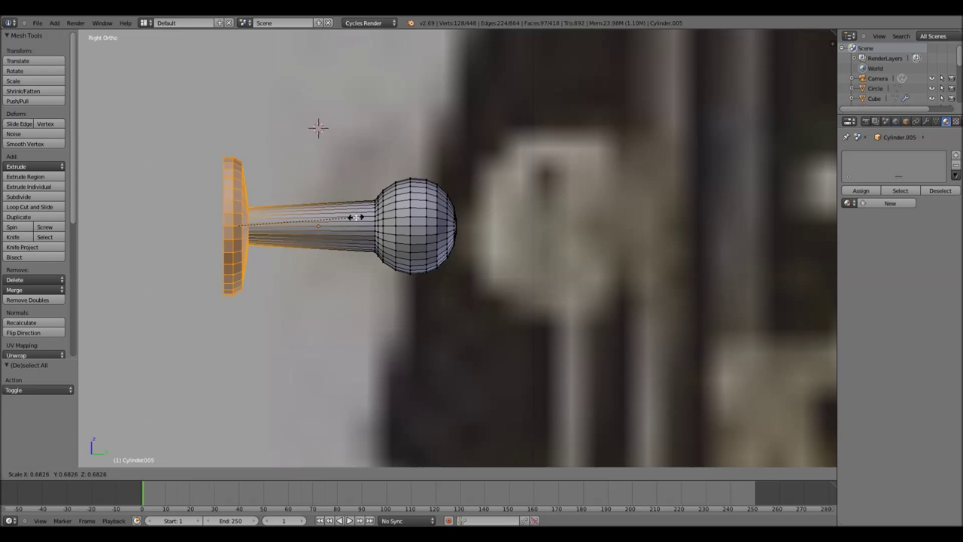
Step: Add loop cuts along the tuning peg stem and scale a loop outward to shape it
scroll(338, 245, up, 1)
key(ctrl+r)
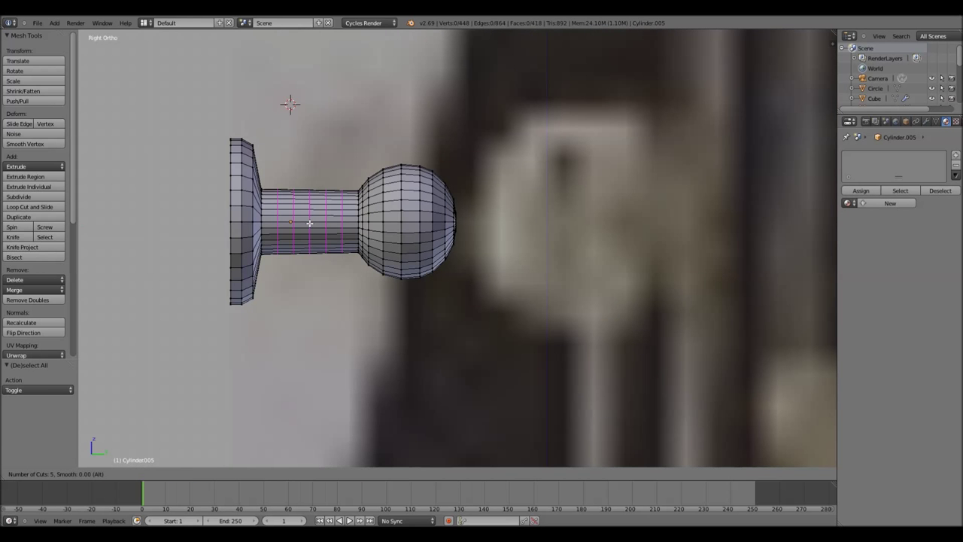
scroll(310, 224, up, 5)
key(s)
key(w)
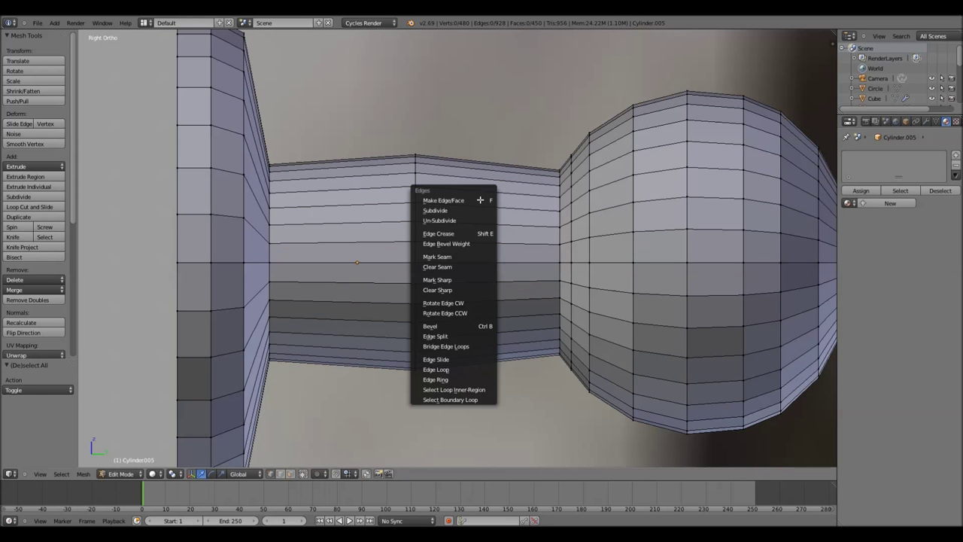
key(Escape)
key(a)
key(ctrl+r)
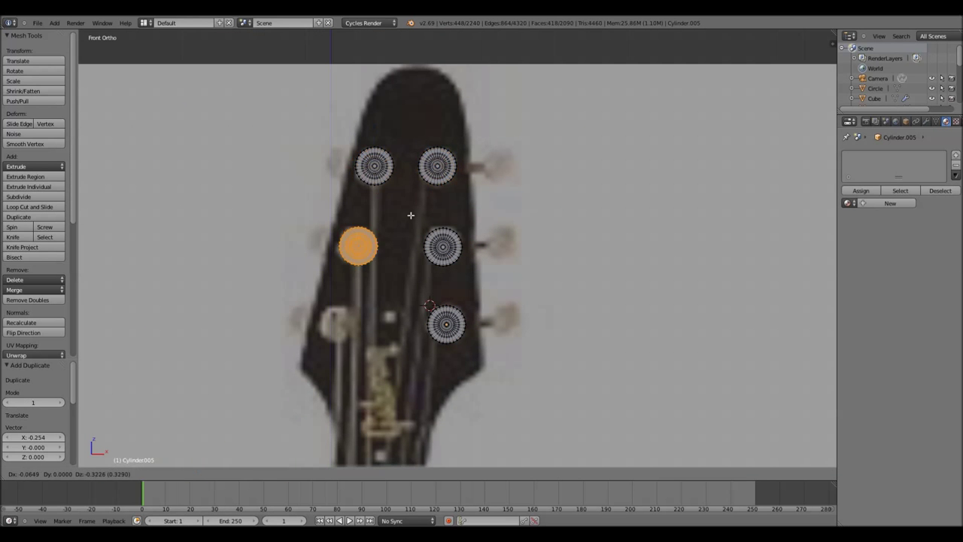
Step: Position the duplicated peg on the headstock and orbit to review the pegs
click(411, 216)
scroll(411, 216, down, 4)
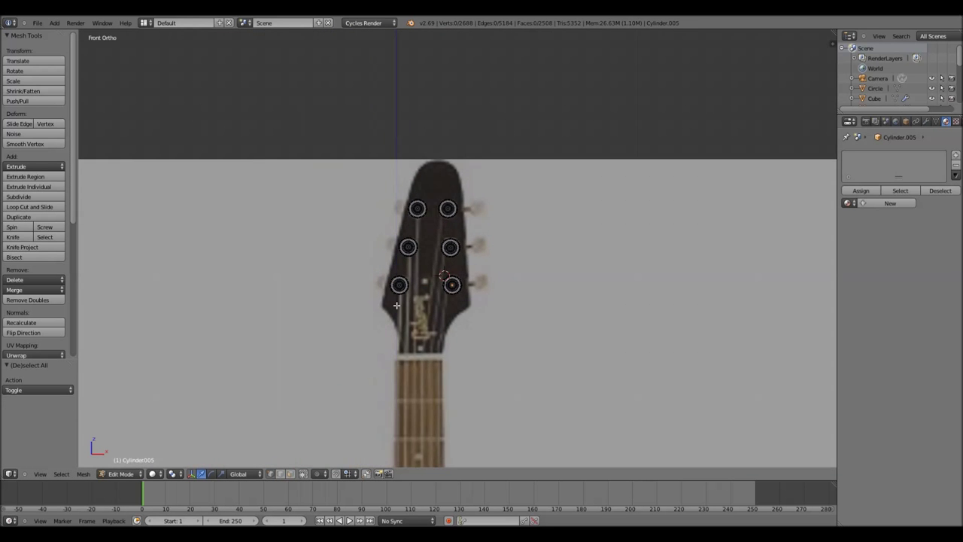
key(a)
middle_drag(421, 226, 502, 311)
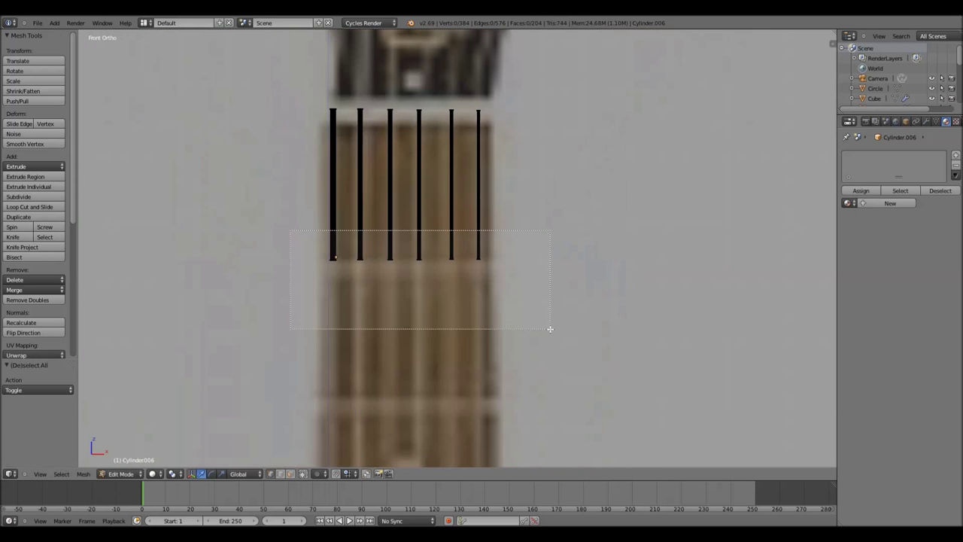
Step: Box-select the top ends of the strings so they can be extended to the pegs
key(a)
scroll(427, 347, up, 5)
key(b)
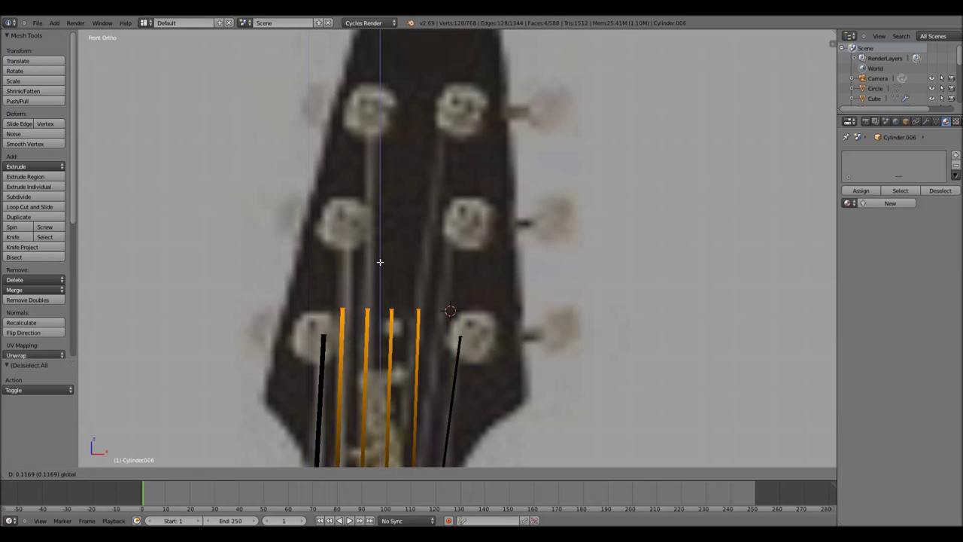
key(a)
key(b)
drag(423, 238, 371, 216)
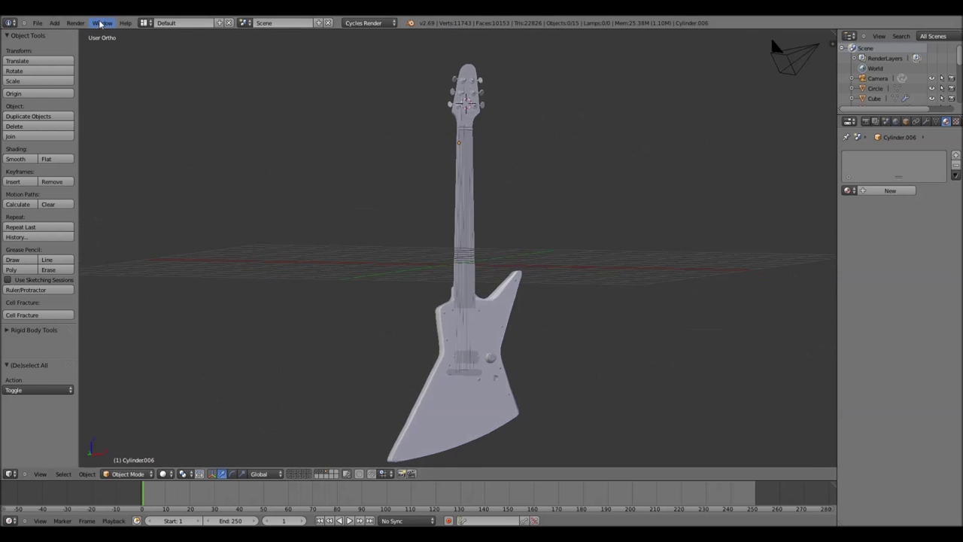
Step: Preview in rendered shading, then box-select the neck's base vertices, move them up, and scale them
key(shift+z)
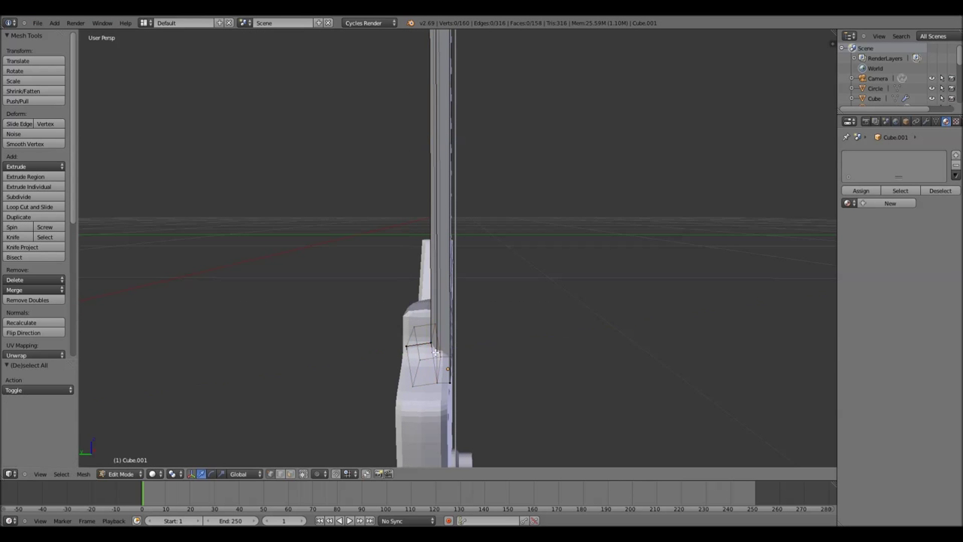
key(a)
key(b)
mouse_move(397, 268)
middle_down()
mouse_move(392, 327)
mouse_move(541, 345)
middle_up()
click(410, 310)
key(s)
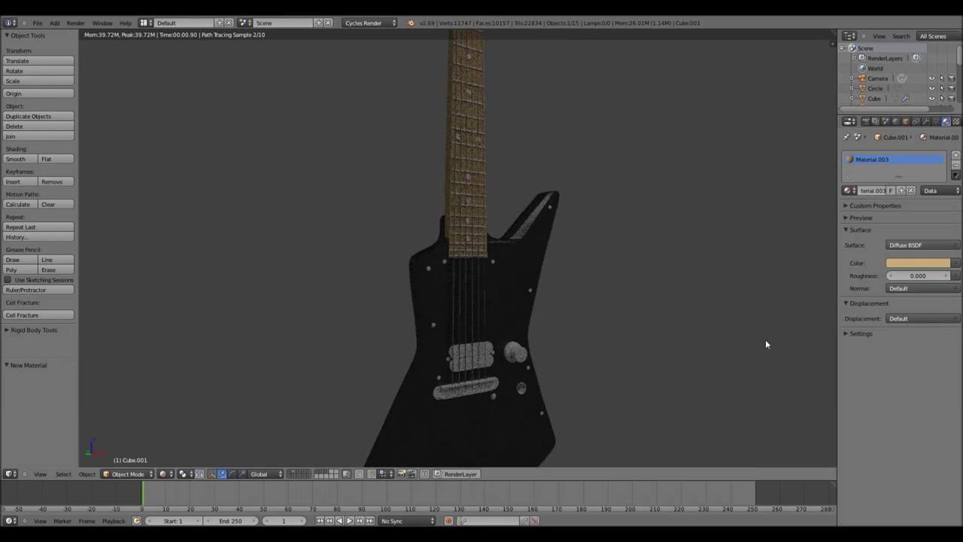
Step: Set material colours for the Circle object and the strings
click(918, 263)
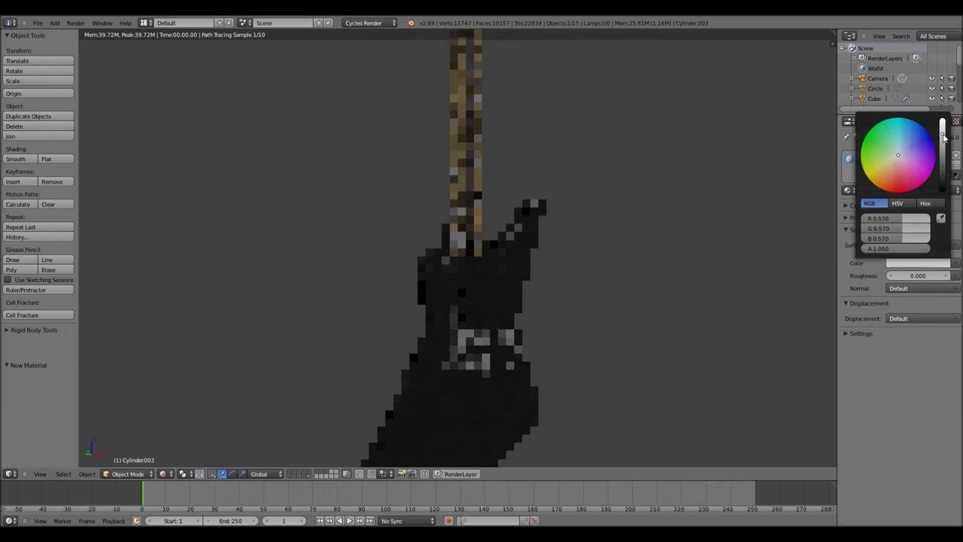
right_click(469, 343)
scroll(482, 226, up, 3)
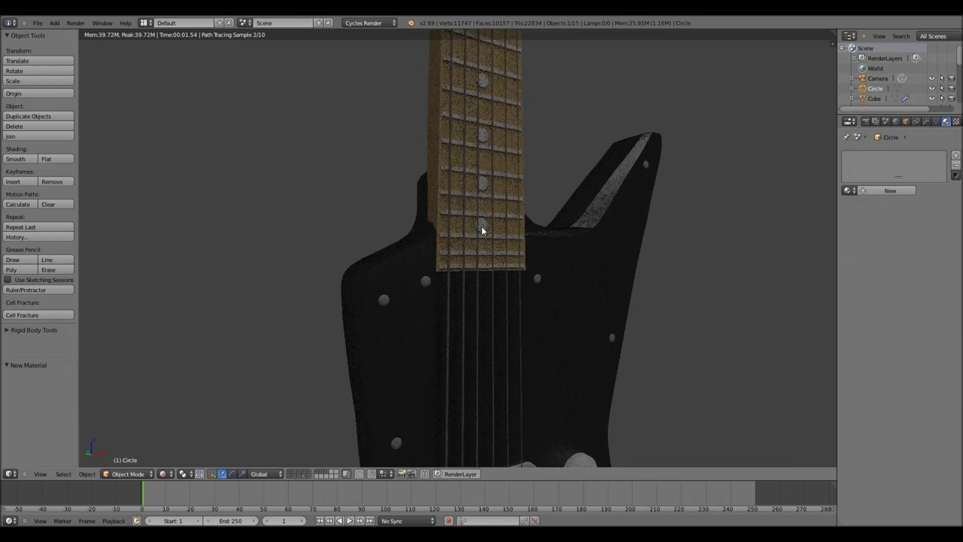
click(918, 263)
scroll(471, 292, down, 3)
scroll(471, 292, up, 4)
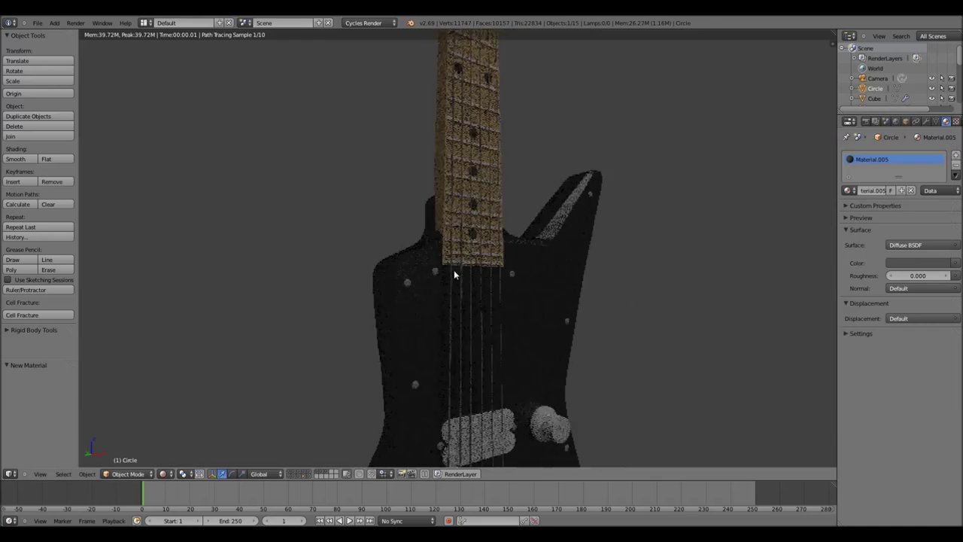
right_click(454, 270)
click(918, 262)
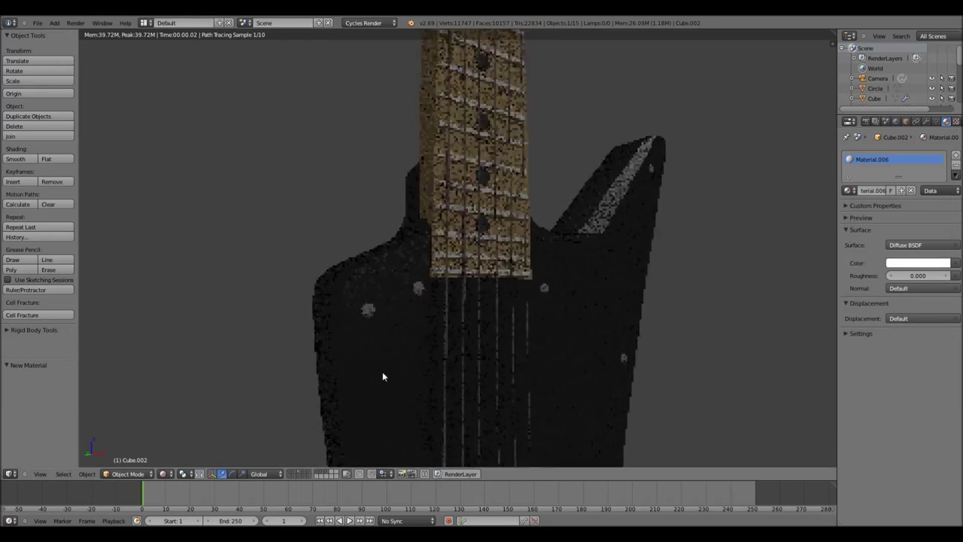
Step: Make the bridge material glossy and colour it, then colour the control knob
right_click(483, 187)
right_click(474, 287)
click(921, 245)
click(900, 301)
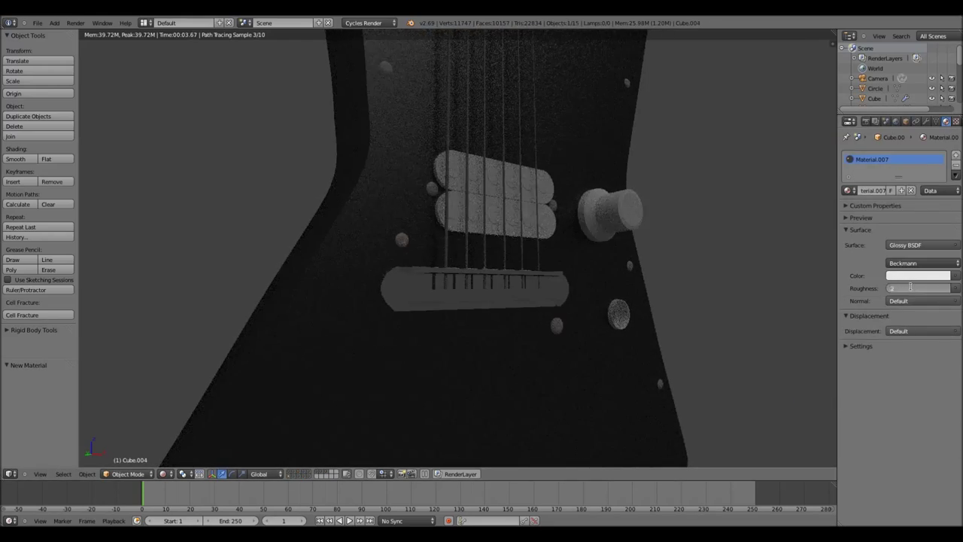
click(918, 276)
right_click(463, 196)
click(918, 263)
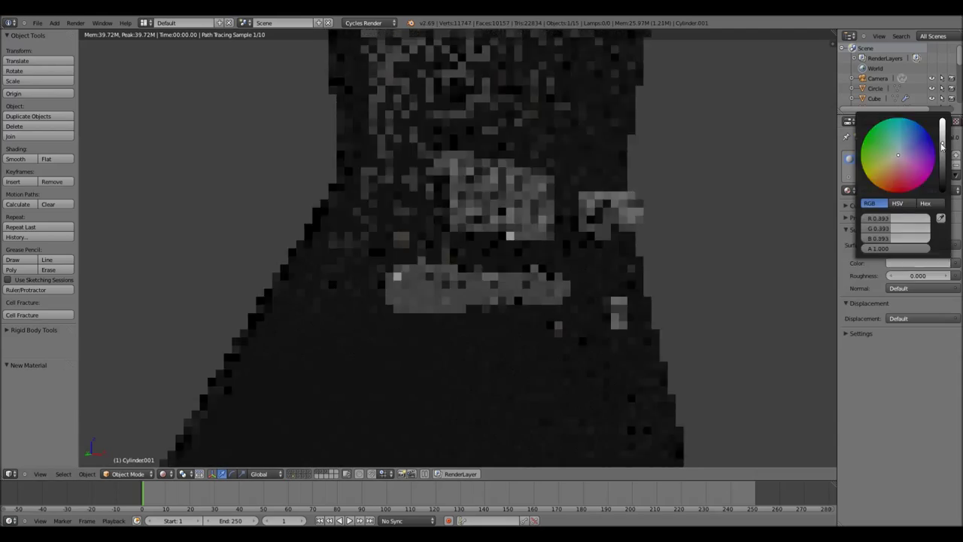
click(918, 262)
Step: Give Cylinder.004 a glossy light grey material and set the Cylinder's colour
right_click(639, 218)
right_click(626, 318)
click(922, 245)
click(824, 365)
click(918, 275)
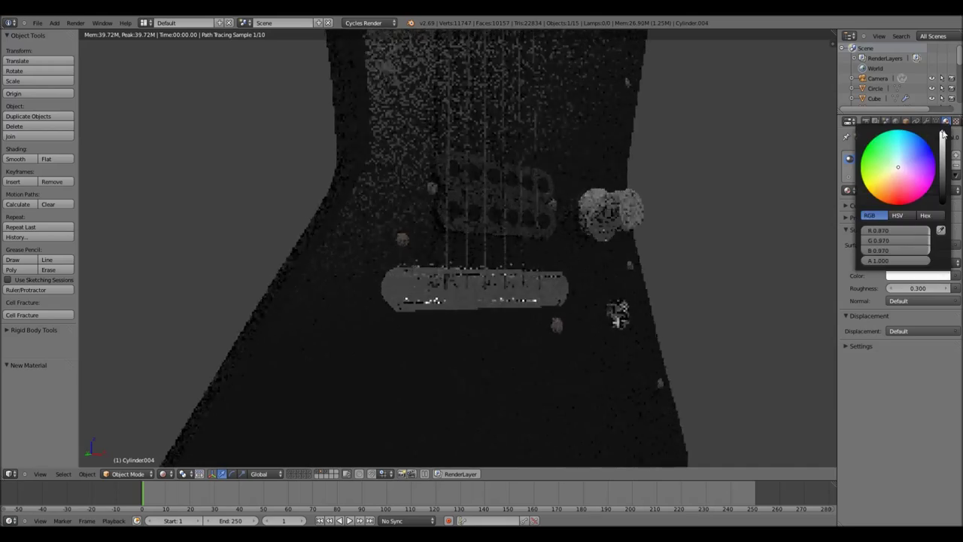
right_click(583, 346)
click(918, 262)
scroll(483, 294, down, 4)
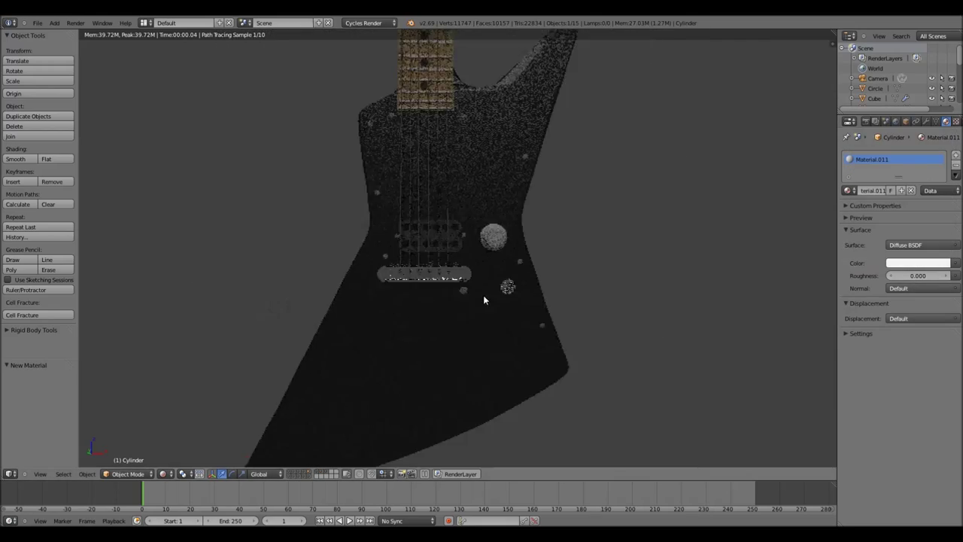
scroll(477, 292, down, 3)
Step: Make the headstock material glossy and set its colour
middle_drag(570, 203, 482, 248)
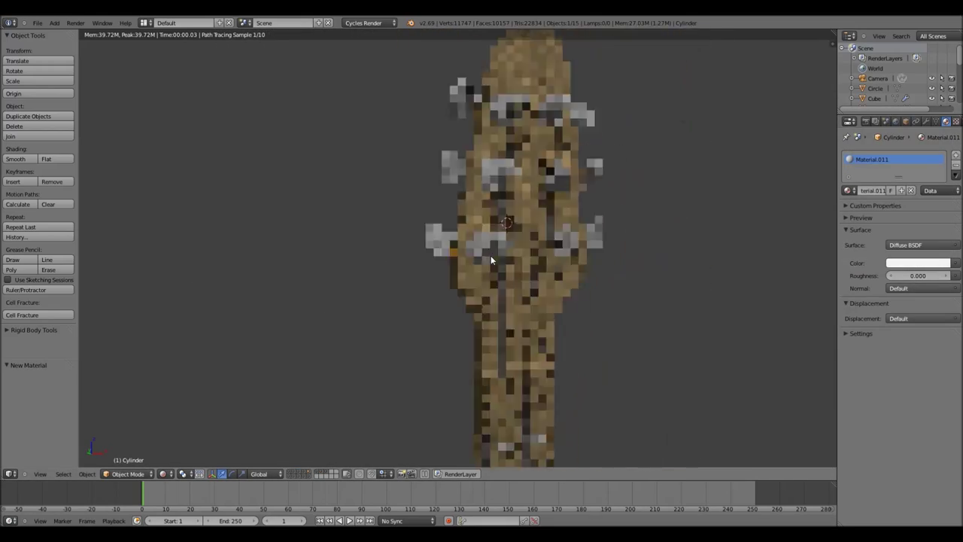
right_click(452, 248)
click(921, 244)
click(813, 400)
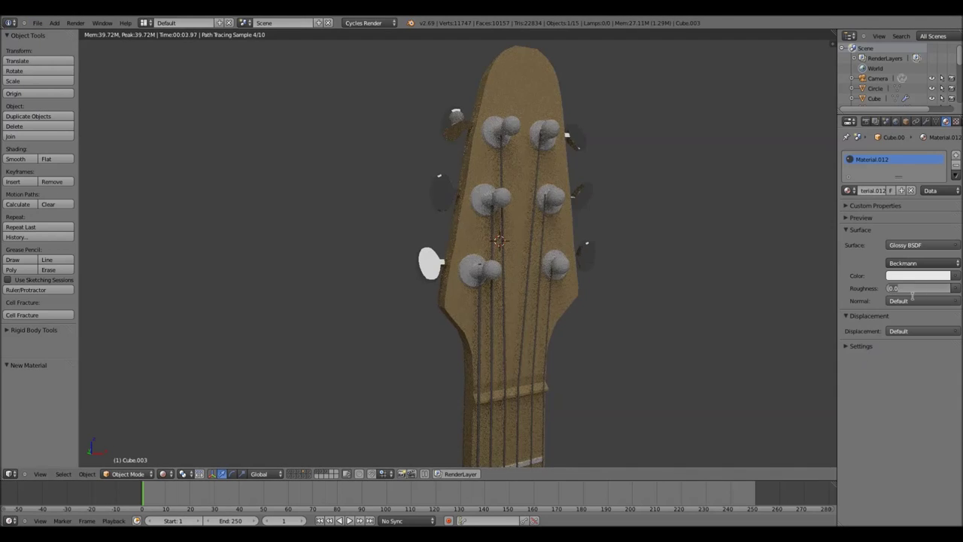
click(918, 276)
Step: Replace the tuning peg's material with the glossy Material.012
right_click(583, 192)
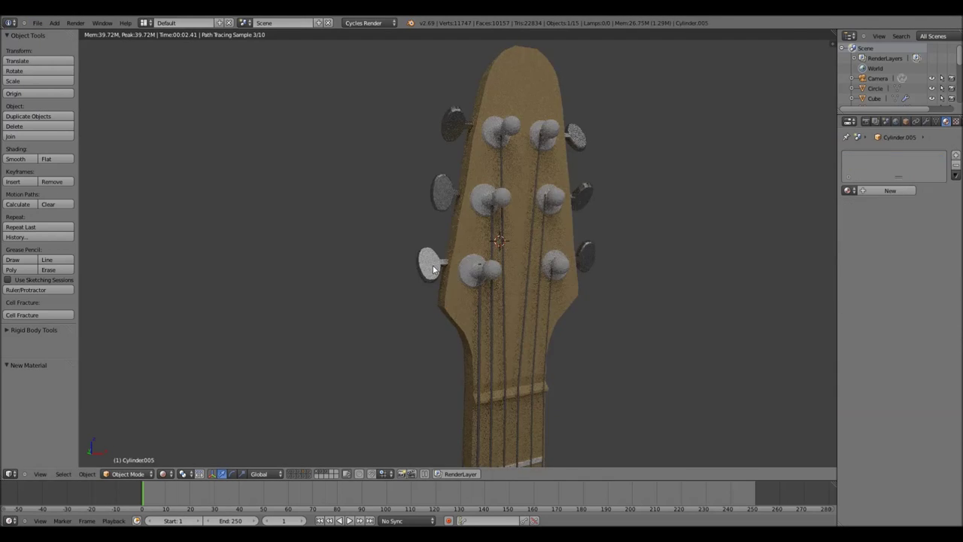
click(955, 164)
click(848, 191)
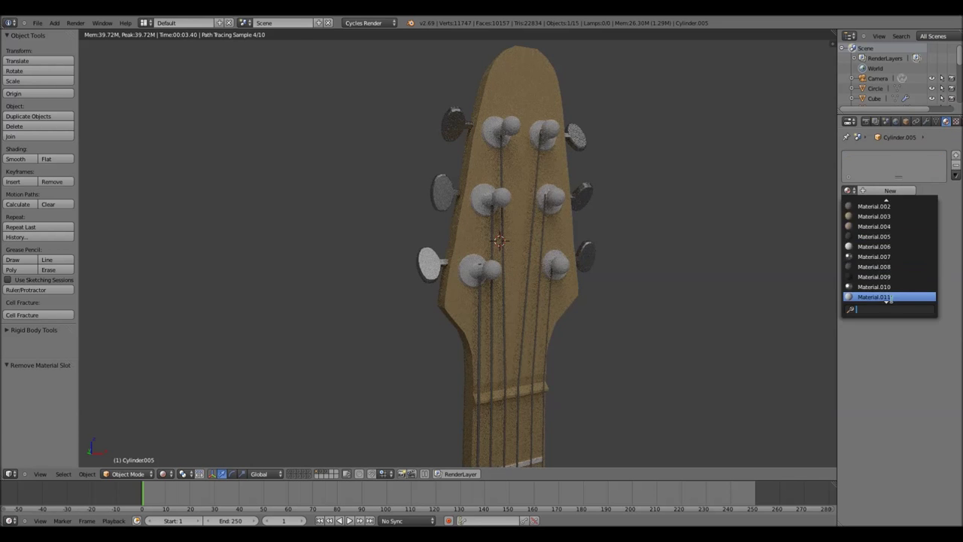
click(888, 297)
scroll(524, 397, down, 5)
Step: Return to solid shading and view the guitar from the front with nothing selected
click(163, 473)
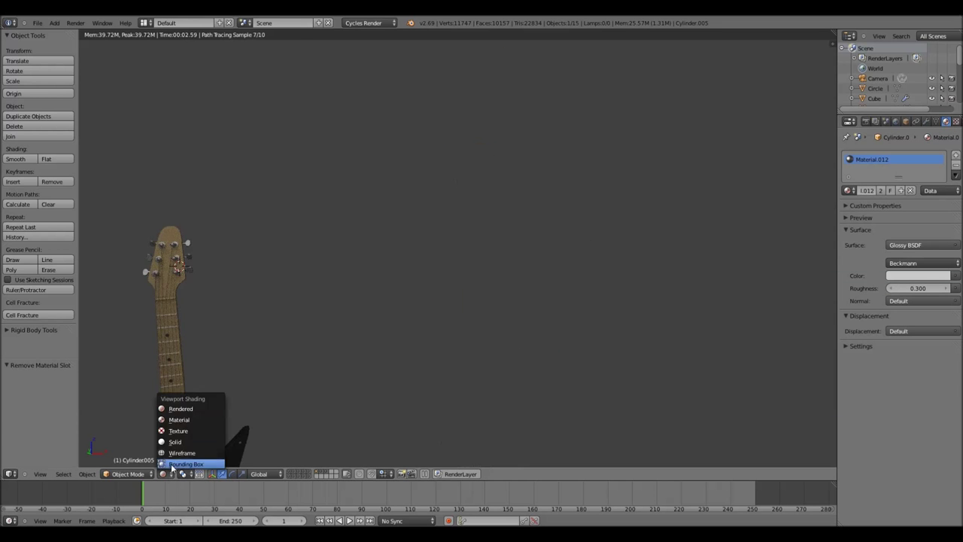
click(177, 439)
scroll(257, 182, up, 5)
key(KP_1)
key(a)
key(n)
scroll(435, 318, up, 3)
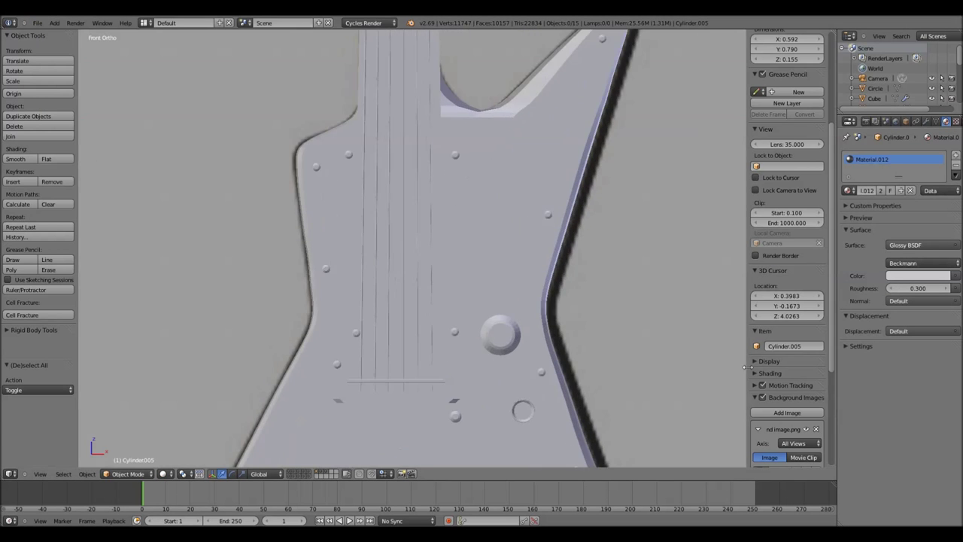
Step: Add a plane and move it along Y to sit just in front of the guitar body
key(n)
click(151, 37)
scroll(462, 268, down, 5)
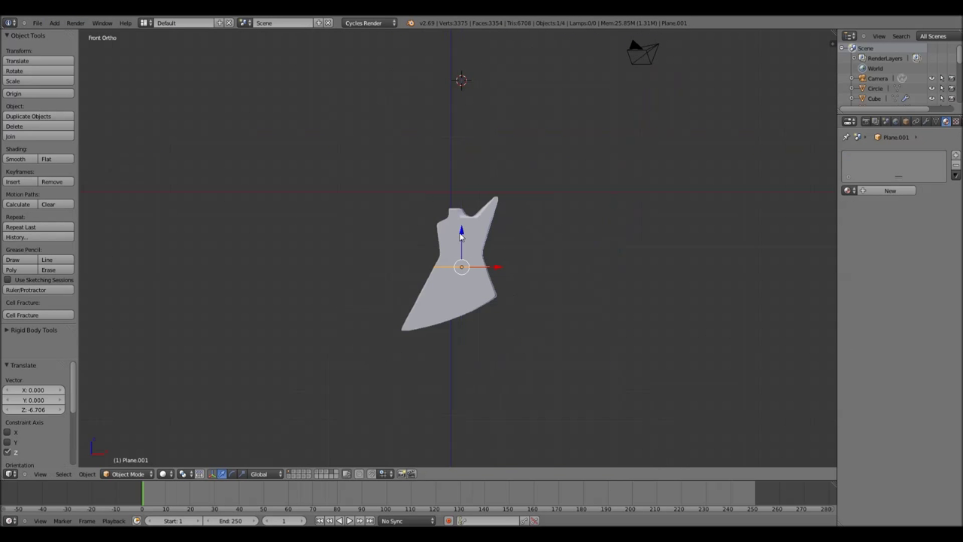
key(KP_3)
scroll(461, 223, up, 3)
scroll(461, 223, up, 2)
drag(437, 316, 409, 318)
middle_drag(409, 318, 418, 286)
key(KP_3)
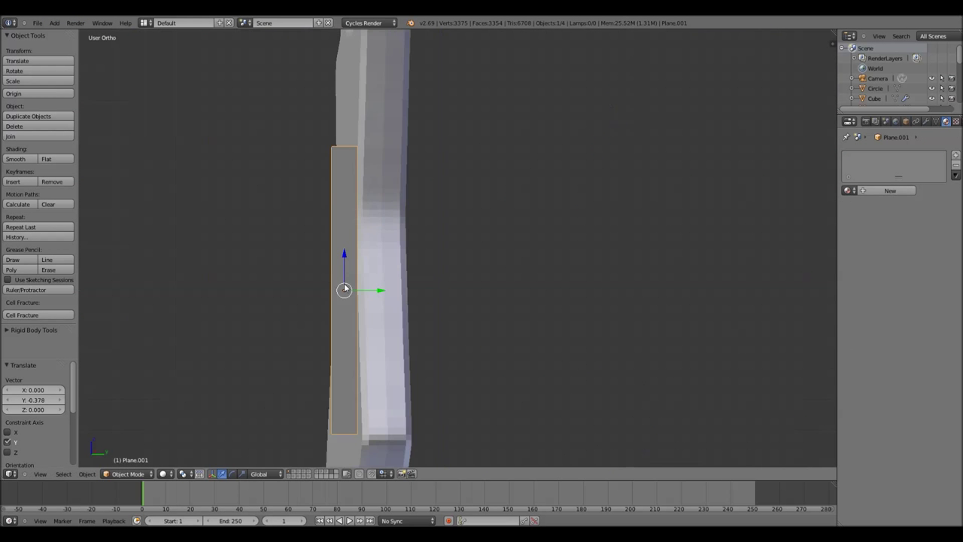
key(KP_1)
Step: In Edit Mode, select the plane's top edge and extrude it upward
key(Tab)
key(a)
key(b)
key(e)
click(594, 234)
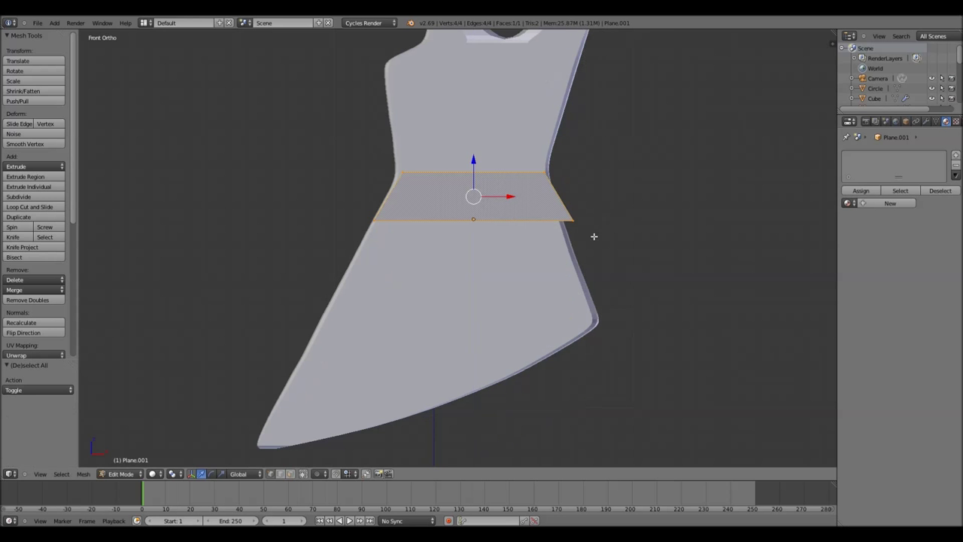
Step: Scale the new edge to the body width and extrude the strip upward again
scroll(610, 267, up, 3)
scroll(610, 267, up, 3)
key(s)
click(775, 194)
scroll(569, 274, down, 5)
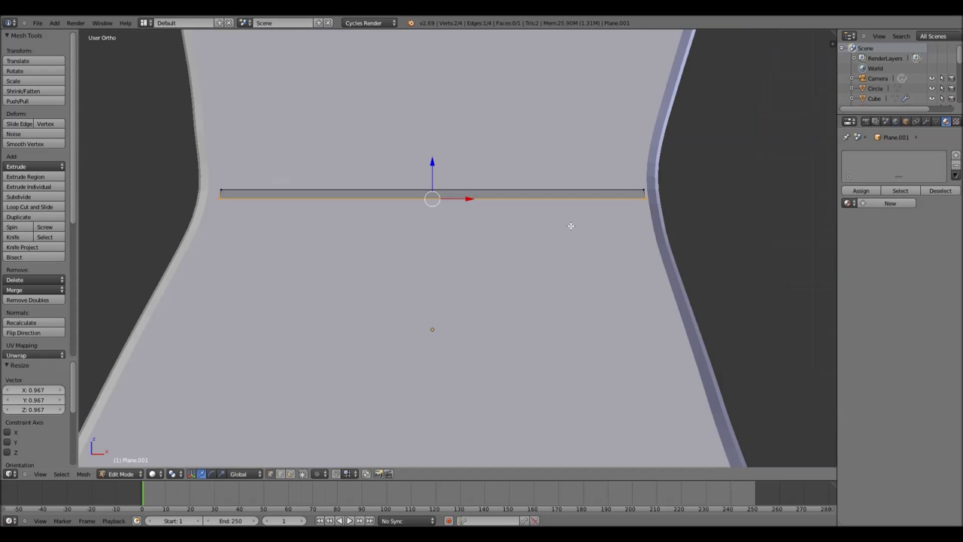
key(e)
scroll(536, 291, down, 3)
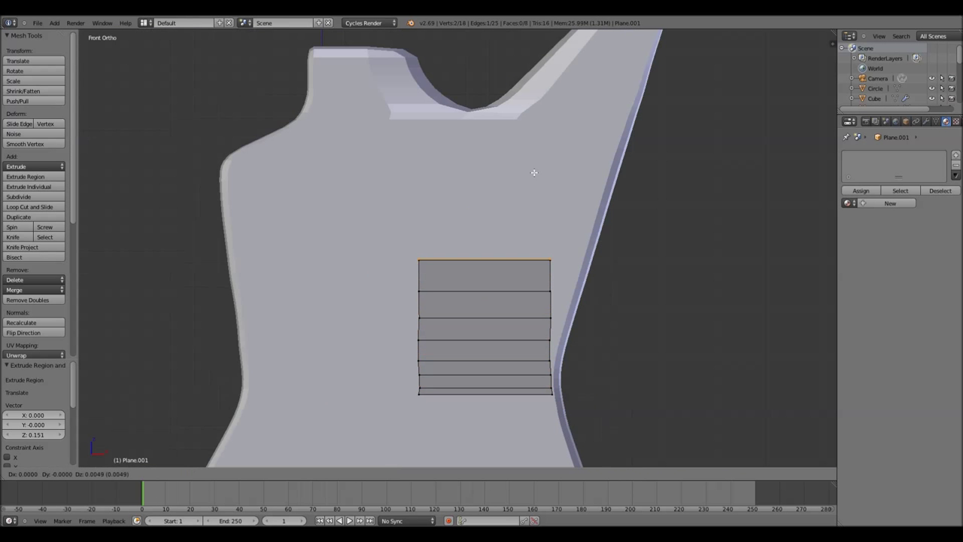
click(489, 146)
Step: Slide a corner vertex of the strip along X onto the body edge
scroll(382, 201, up, 3)
key(a)
scroll(383, 201, down, 3)
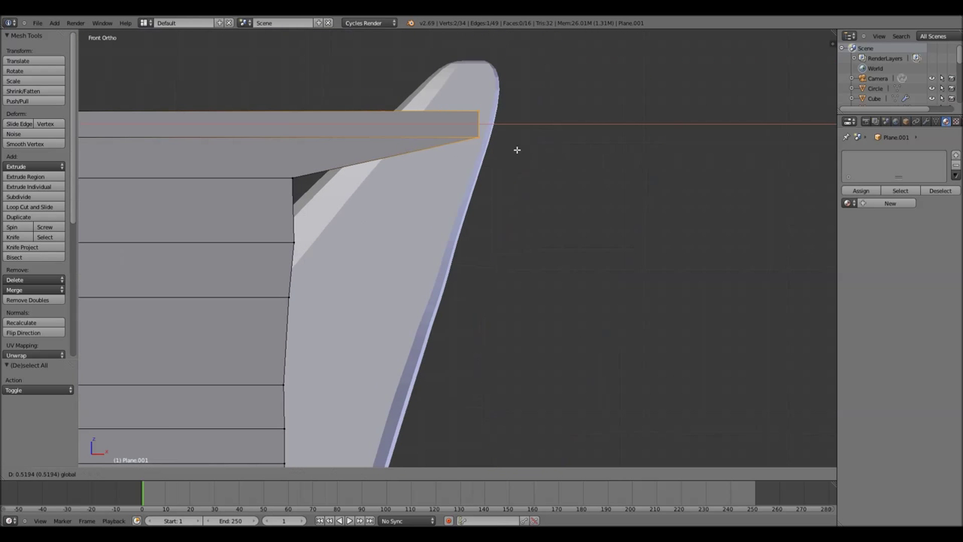
scroll(382, 201, up, 1)
scroll(382, 201, down, 1)
right_click(188, 351)
key(g)
key(x)
click(432, 350)
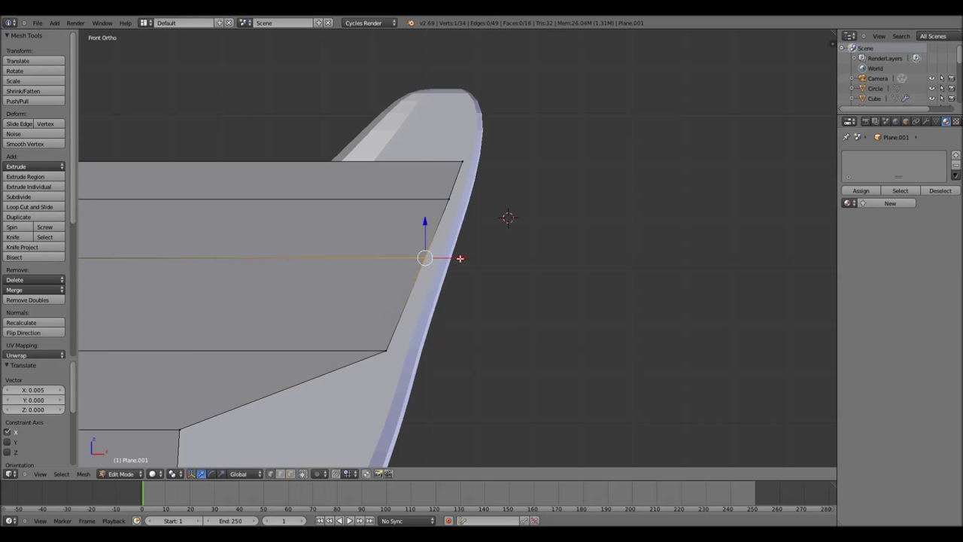
scroll(432, 350, up, 1)
scroll(436, 338, down, 2)
shift+middle_drag(438, 335, 473, 265)
Step: Move the next vertex down along X to follow the body outline
key(a)
scroll(225, 407, down, 2)
key(b)
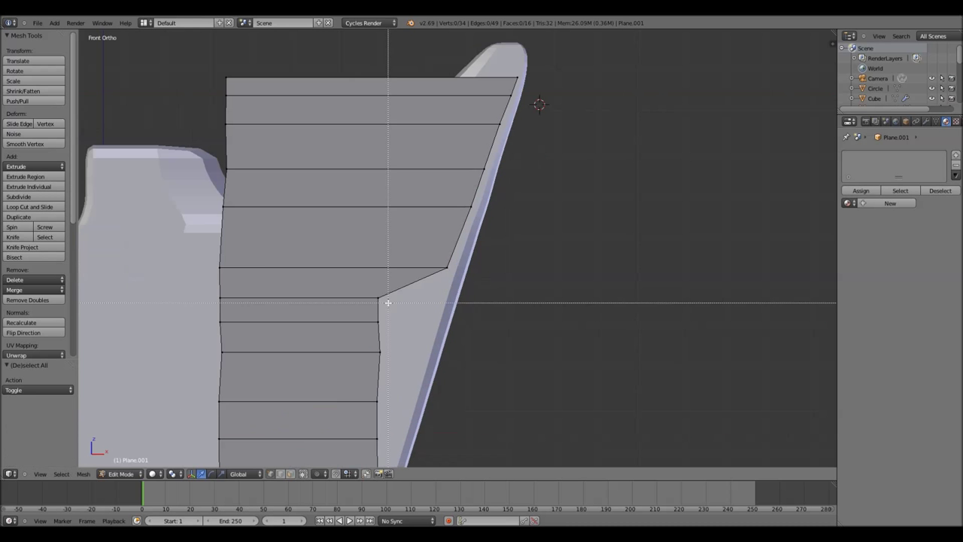
click(417, 323)
shift+middle_drag(417, 323, 455, 271)
right_click(418, 299)
key(g)
key(x)
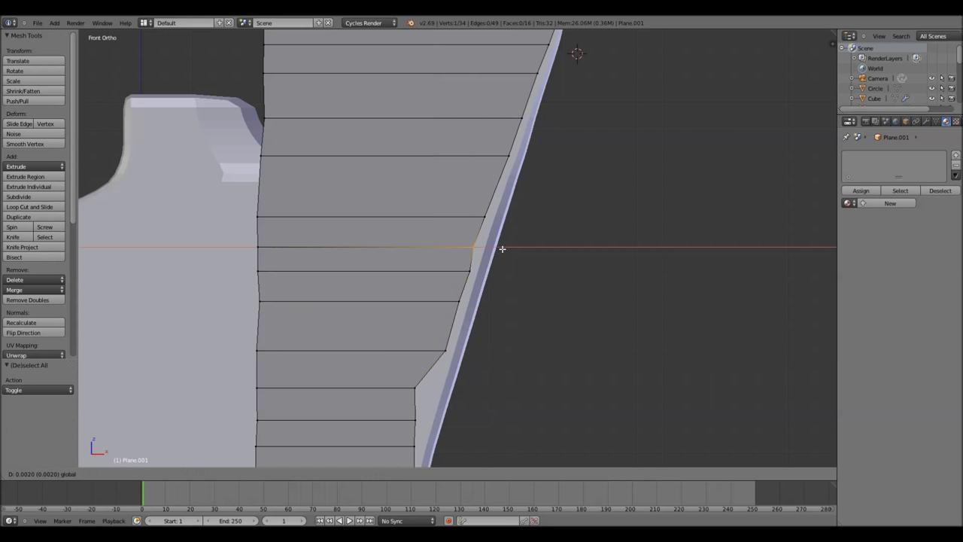
Step: Fit the lower-body vertices to the outline and tilt the upper rows toward the horn
right_click(429, 415)
shift+middle_drag(466, 408, 491, 282)
key(g)
key(x)
click(485, 296)
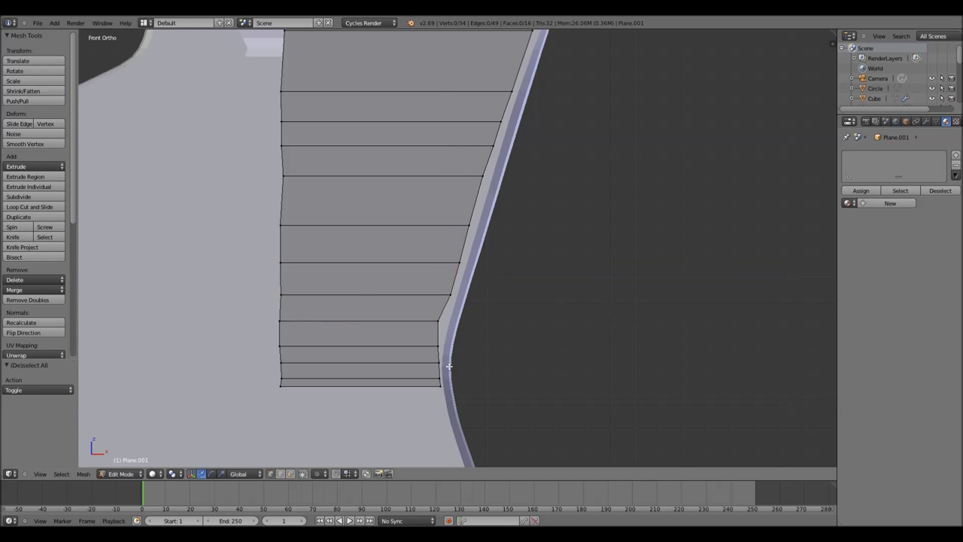
scroll(447, 329, up, 4)
drag(415, 354, 395, 334)
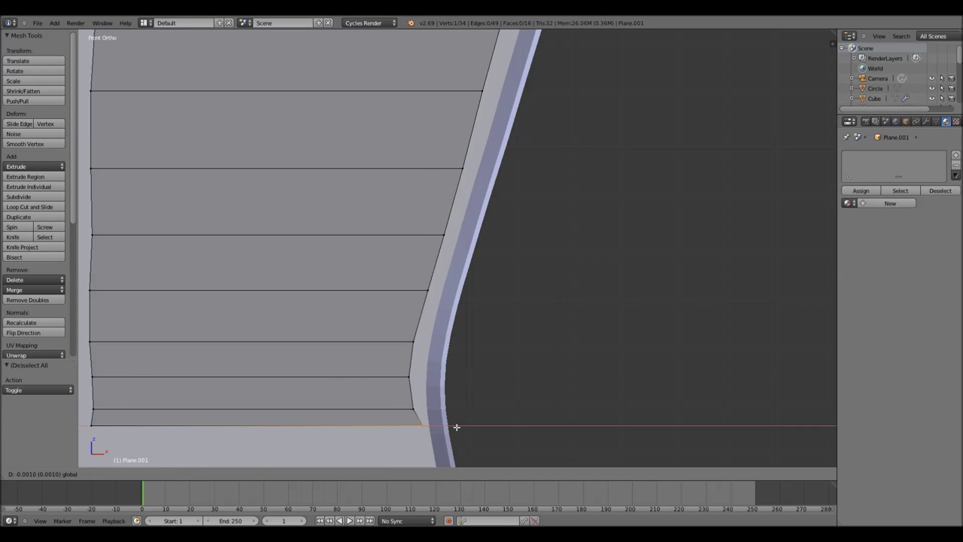
click(455, 427)
scroll(456, 427, down, 4)
click(502, 139)
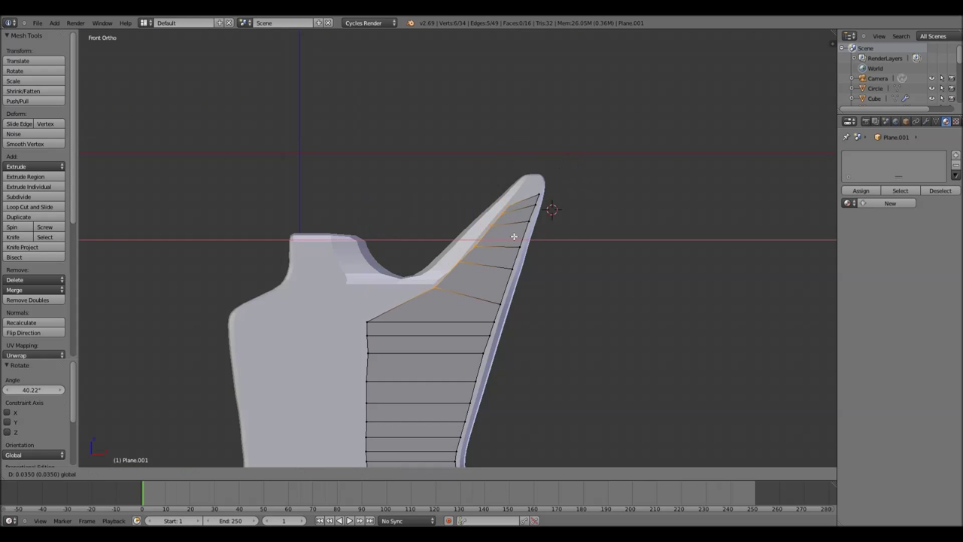
click(510, 236)
scroll(580, 251, up, 3)
scroll(770, 254, up, 2)
scroll(353, 286, up, 2)
Step: Raise a vertex on the panel's upper edge slightly
key(a)
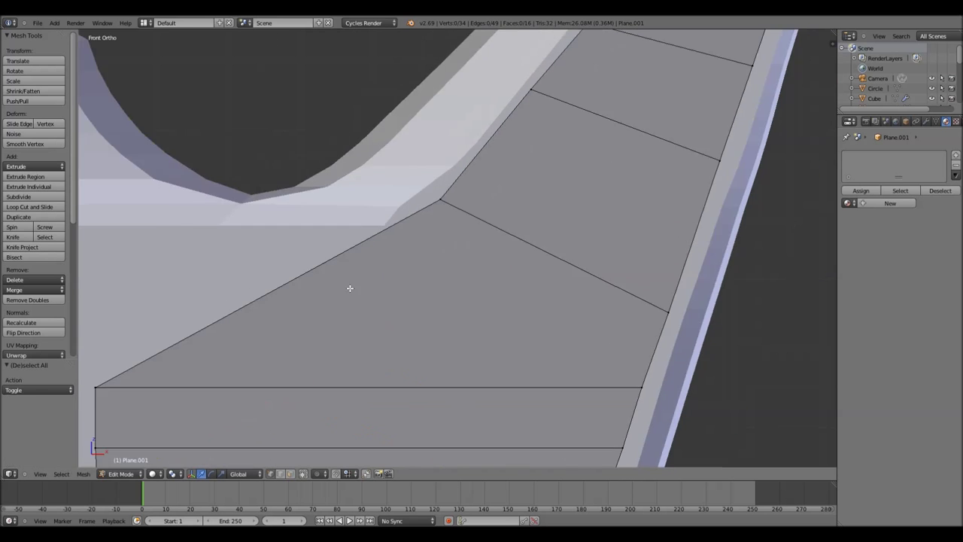
scroll(353, 286, down, 5)
key(b)
drag(319, 269, 444, 304)
scroll(393, 231, up, 5)
drag(301, 192, 301, 177)
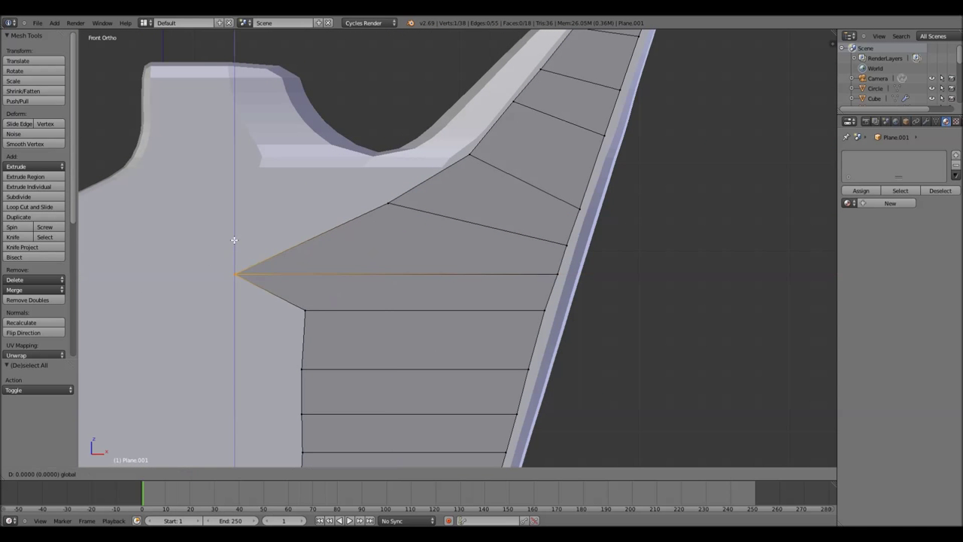
click(325, 311)
scroll(440, 296, down, 3)
Step: Shift the lower rows sideways and extrude the bottom edge vertically downward
key(a)
key(b)
drag(380, 354, 346, 270)
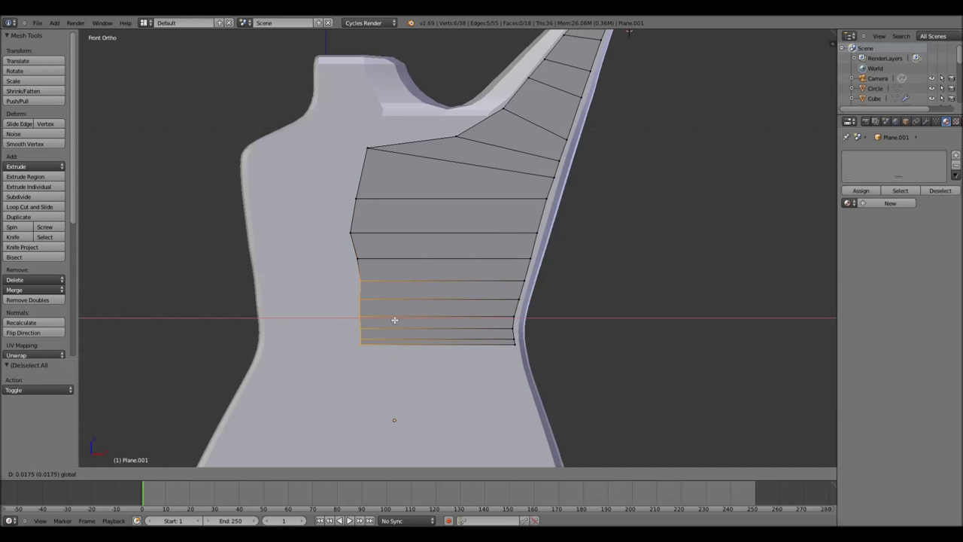
click(414, 345)
key(a)
shift+middle_drag(415, 345, 510, 292)
key(b)
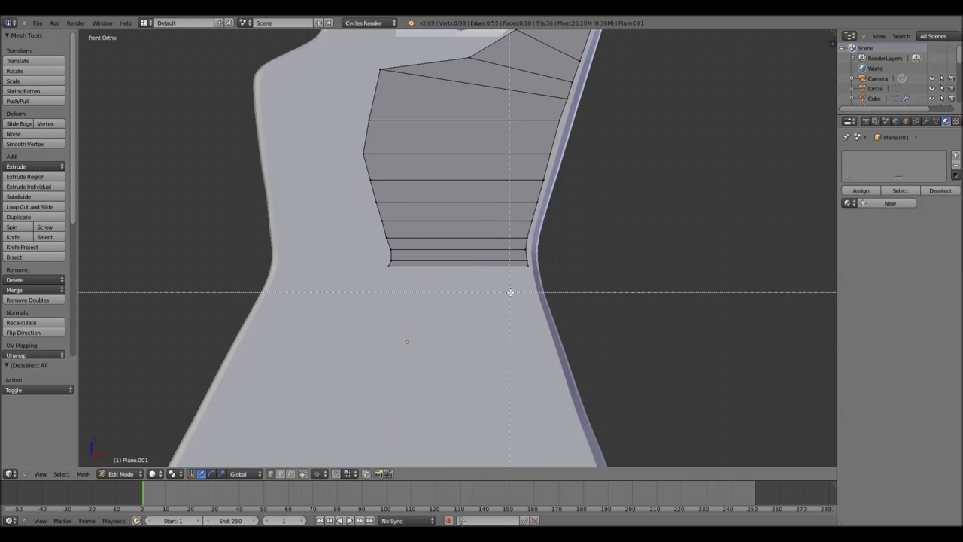
click(480, 342)
shift+middle_drag(479, 342, 482, 226)
Step: Snap the new bottom corner vertices to the body edge and lower tip, then exit Edit Mode
right_click(441, 269)
shift+middle_drag(482, 329, 543, 226)
key(g)
key(x)
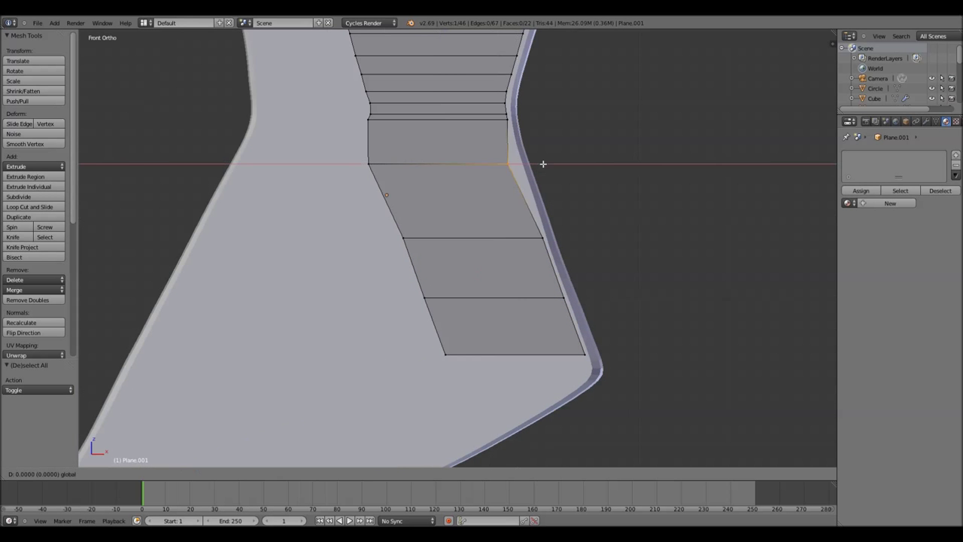
drag(490, 335, 435, 369)
key(g)
key(z)
click(435, 345)
key(b)
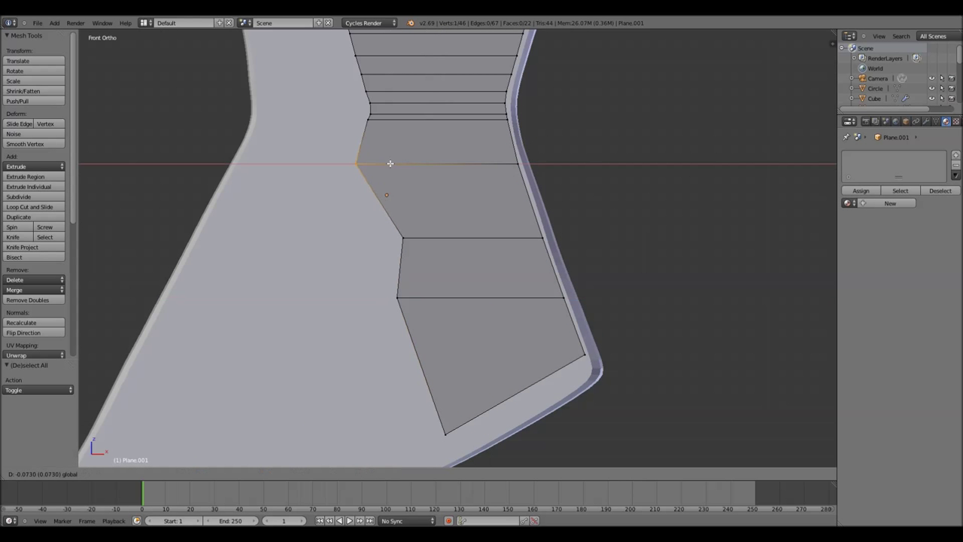
key(a)
scroll(361, 228, down, 3)
key(b)
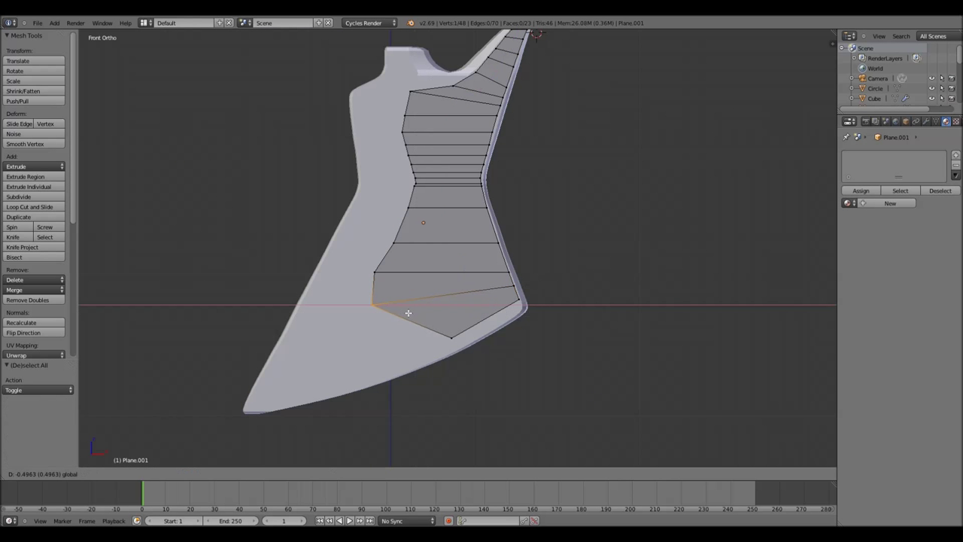
key(Tab)
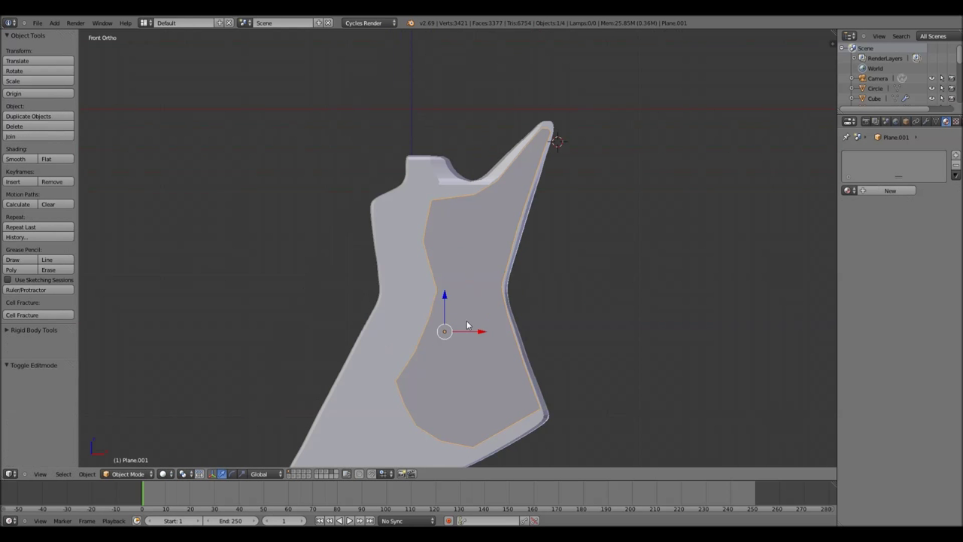
Step: Add a Subdivision Surface modifier to the inner body panel and apply it
scroll(527, 301, up, 2)
click(926, 122)
click(900, 155)
click(846, 264)
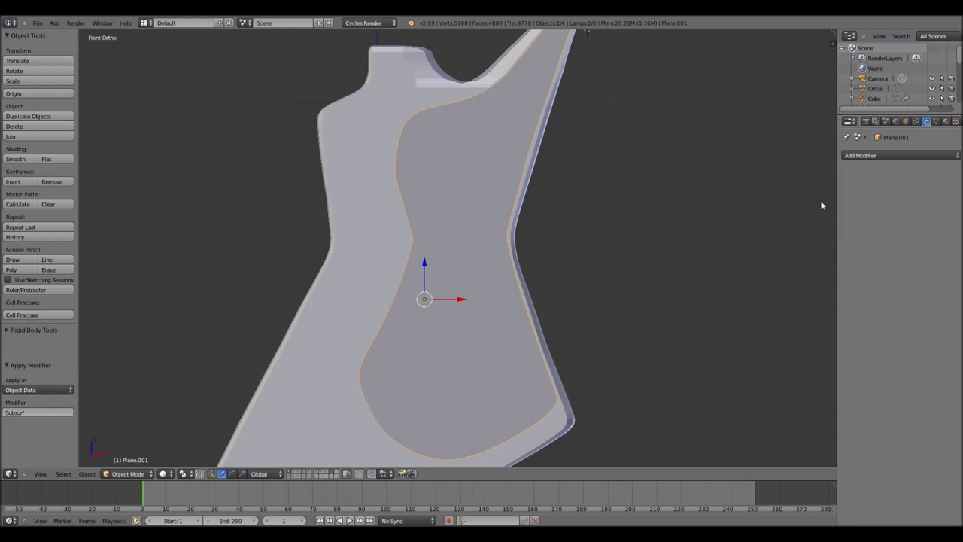
Step: Select the inner body panel and compare it briefly against the other guitar parts
key(a)
scroll(502, 301, down, 3)
mouse_move(503, 302)
middle_down()
mouse_move(724, 236)
mouse_move(408, 322)
mouse_move(449, 274)
middle_up()
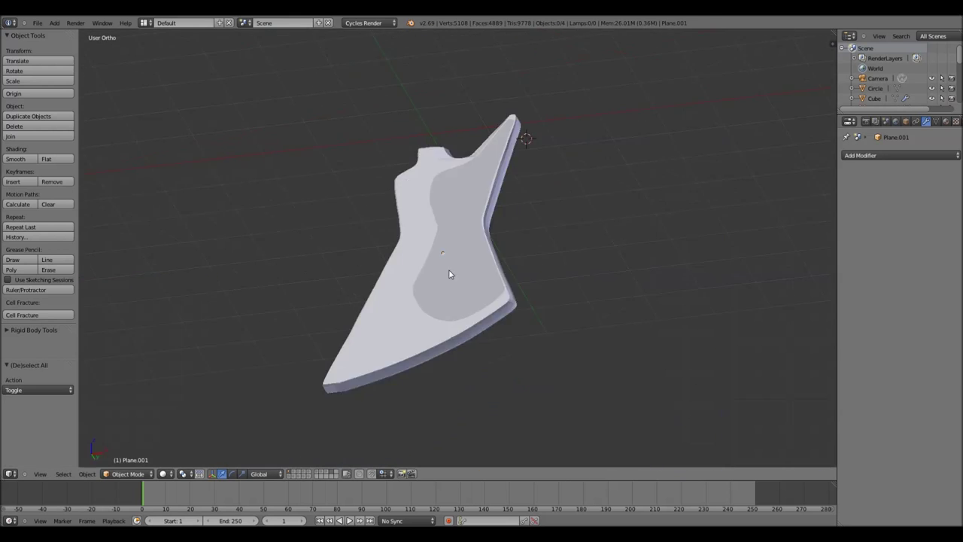
right_click(449, 274)
scroll(449, 274, up, 5)
scroll(466, 310, down, 3)
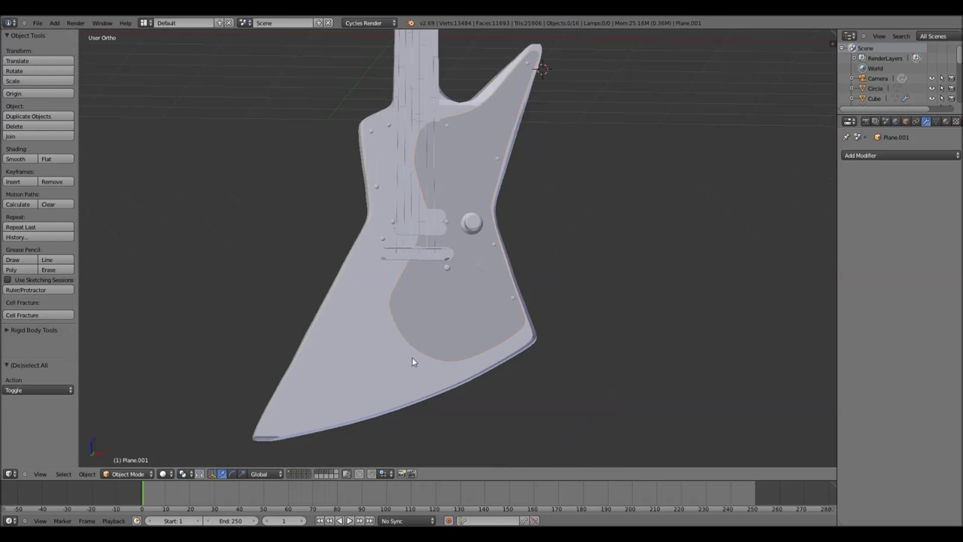
key(Tab)
scroll(457, 357, up, 3)
key(Tab)
scroll(453, 350, down, 3)
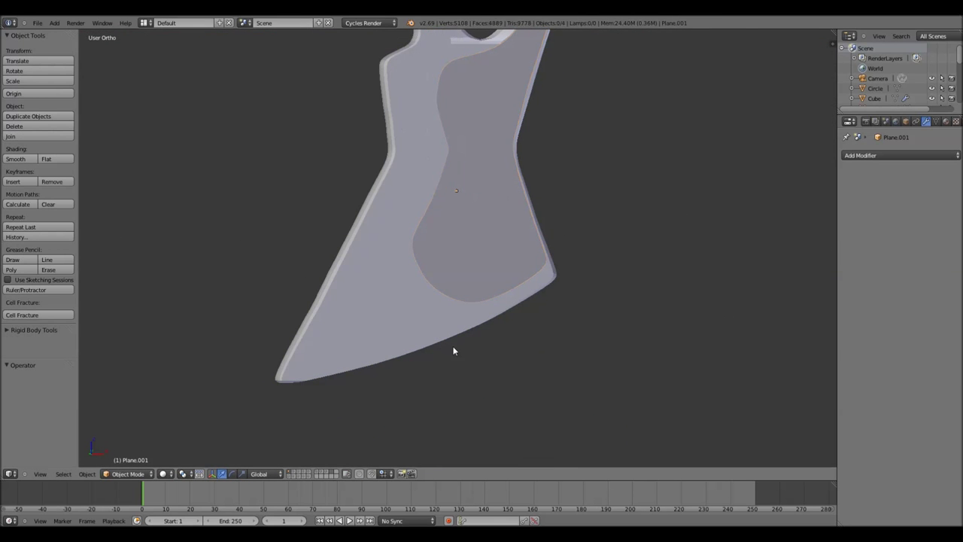
Step: In front view, slide the panel's lower-left vertex along the X axis
key(Tab)
scroll(454, 351, up, 3)
key(KP_1)
right_click(387, 328)
key(g)
key(x)
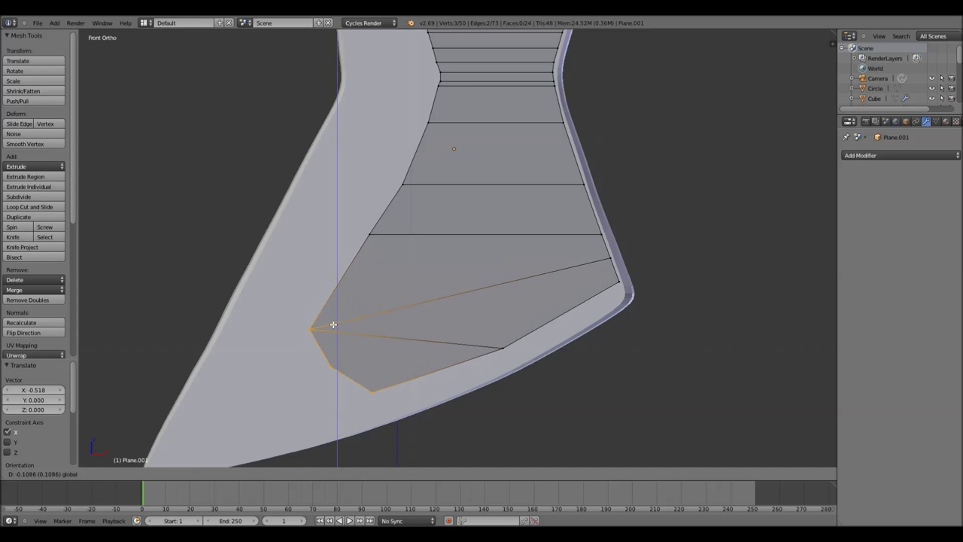
scroll(316, 366, down, 4)
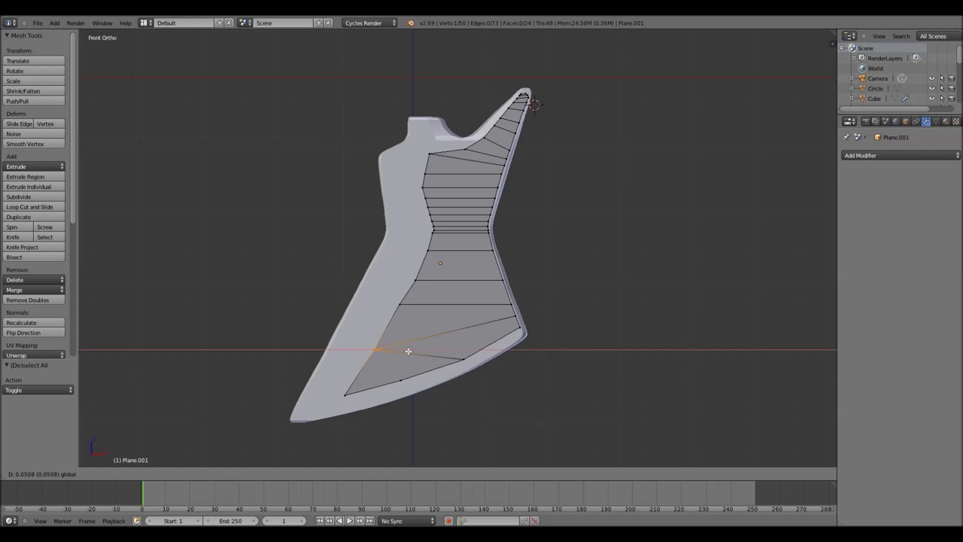
click(407, 350)
key(Tab)
Step: Reapply Subdivision Surface smoothing to the panel and shift it along the Y axis
key(ctrl+1)
click(870, 188)
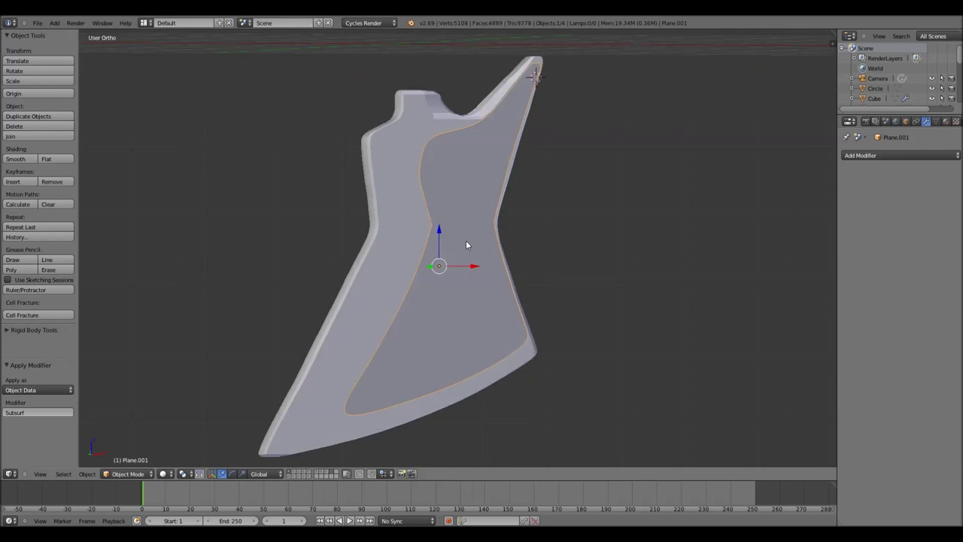
middle_drag(468, 244, 451, 387)
key(g)
key(y)
click(311, 466)
Step: Adjust the smoothed panel's vertices along X to fit around the round cylinder
scroll(466, 351, up, 5)
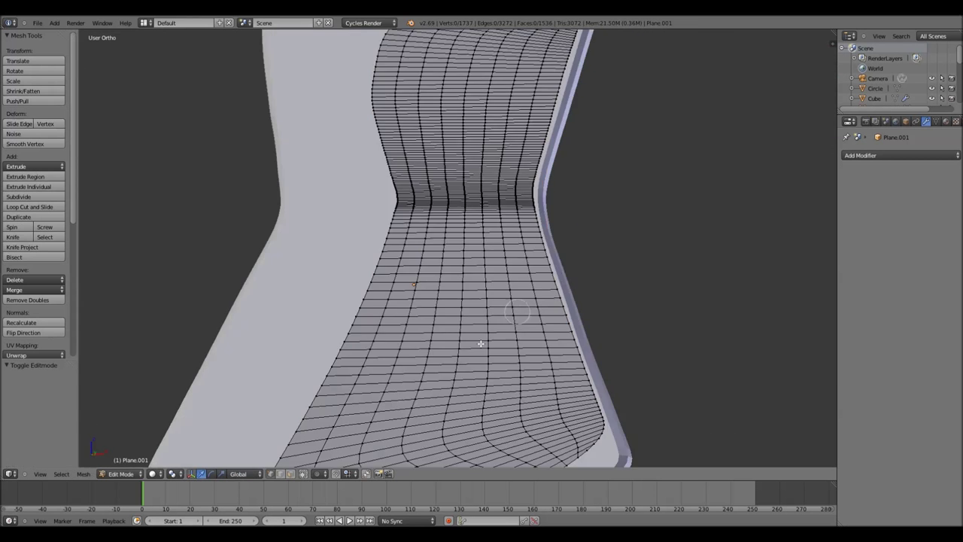
key(Tab)
scroll(527, 301, up, 4)
key(g)
key(x)
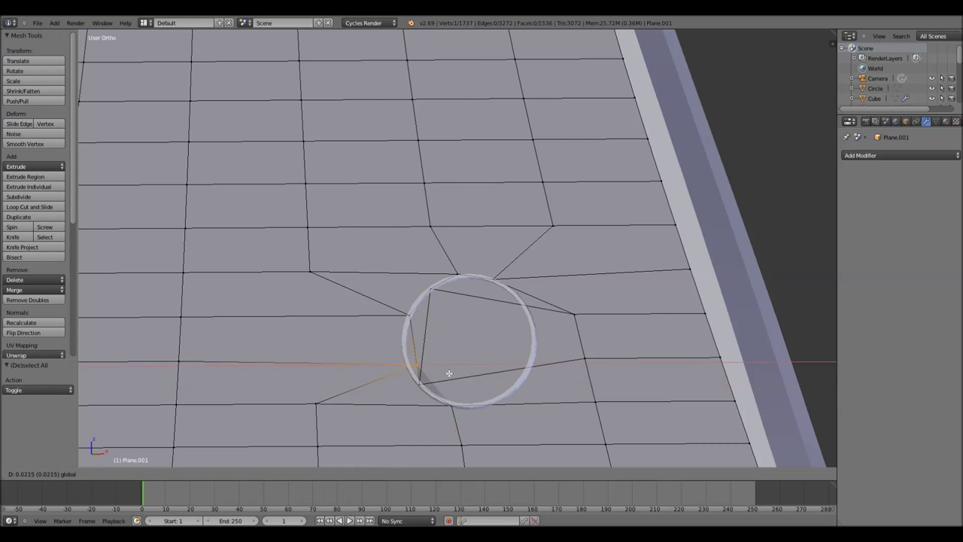
scroll(482, 346, up, 2)
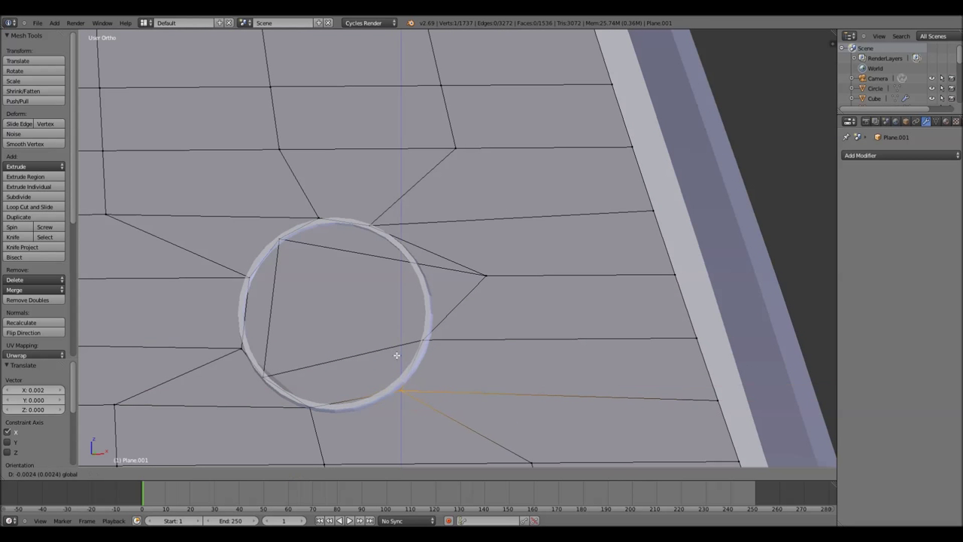
scroll(406, 354, down, 2)
scroll(441, 355, down, 3)
click(431, 361)
scroll(430, 361, up, 3)
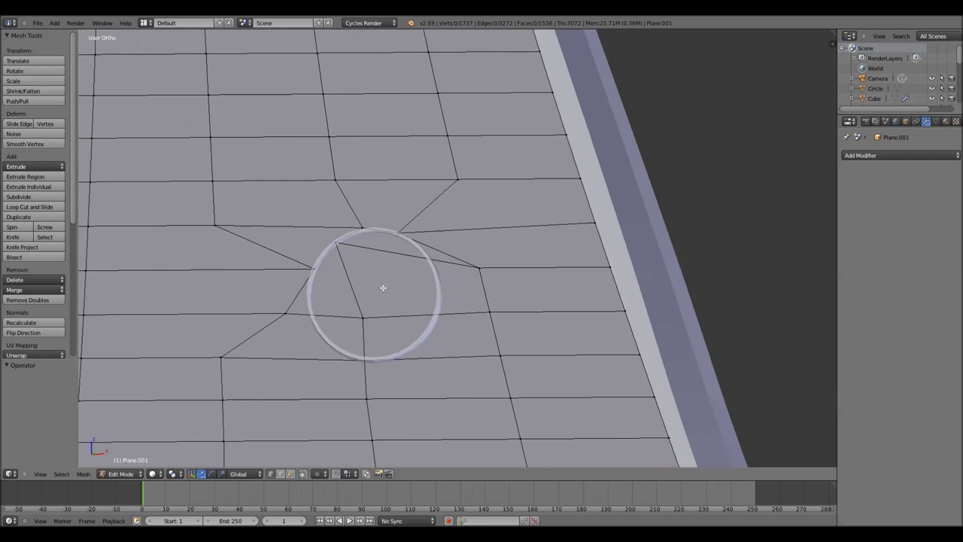
click(463, 249)
scroll(462, 249, down, 3)
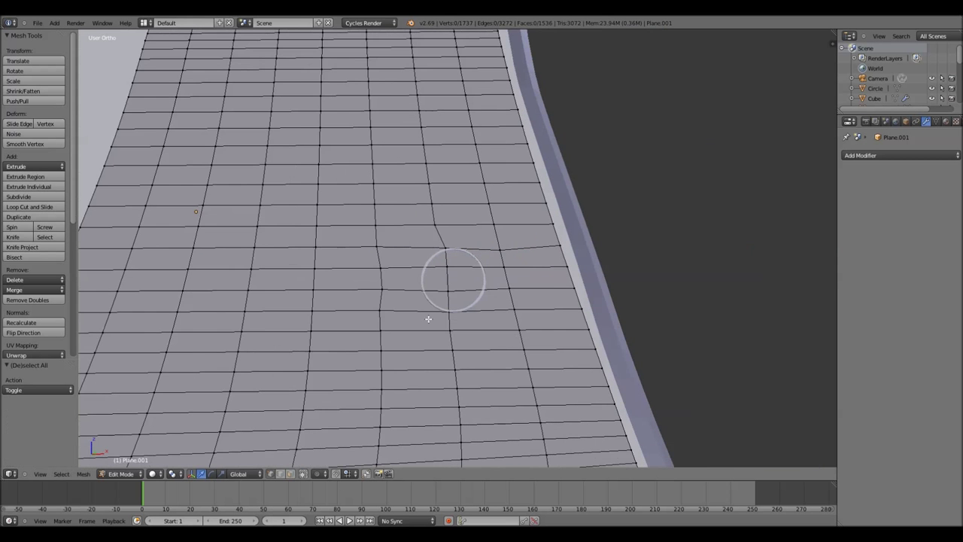
key(Tab)
Step: Give Cylinder.004 a Boolean modifier with its target object set, apply it, and select the Cube
click(881, 155)
click(716, 196)
click(911, 213)
scroll(858, 93, down, 3)
click(870, 188)
right_click(381, 333)
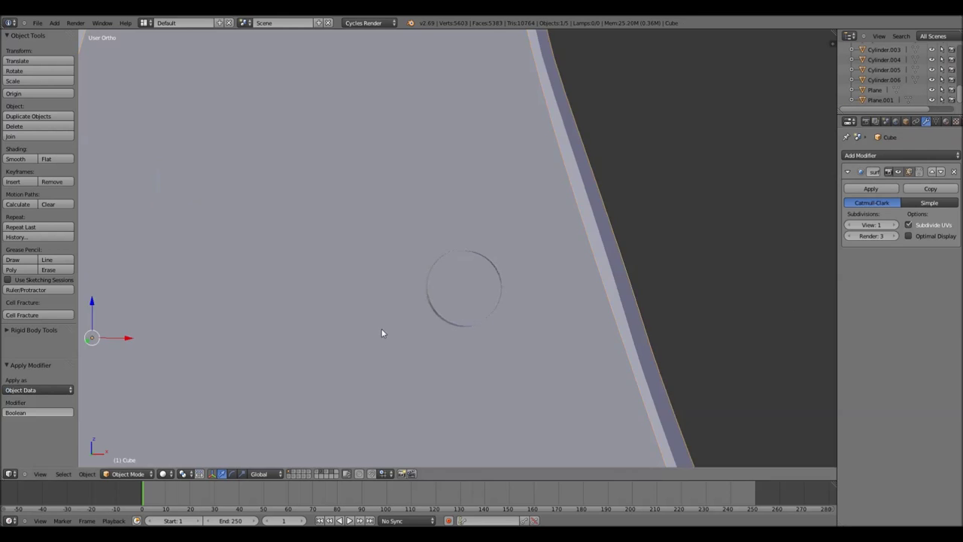
Step: Undo the previous Boolean, switch its operation to Difference, and apply it to the body
key(ctrl+z)
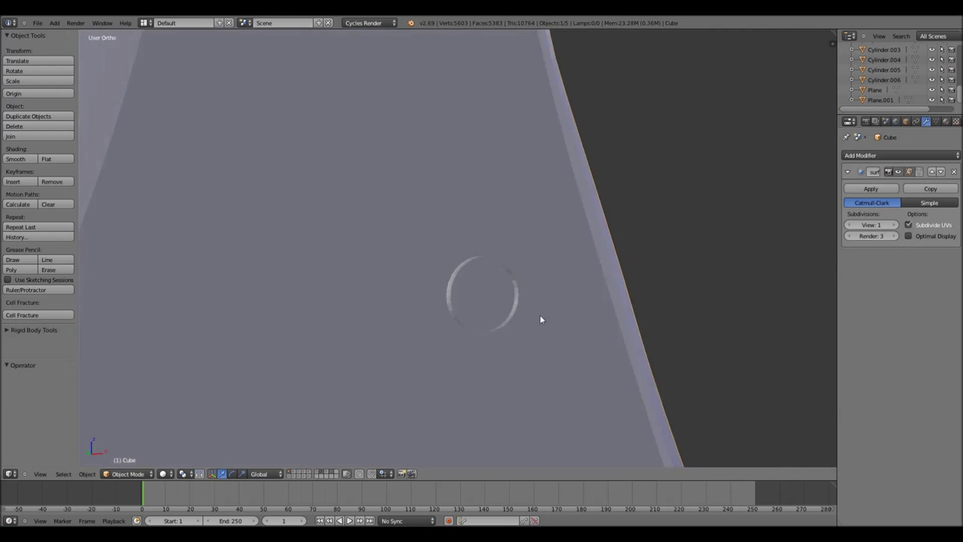
key(ctrl+z)
click(870, 213)
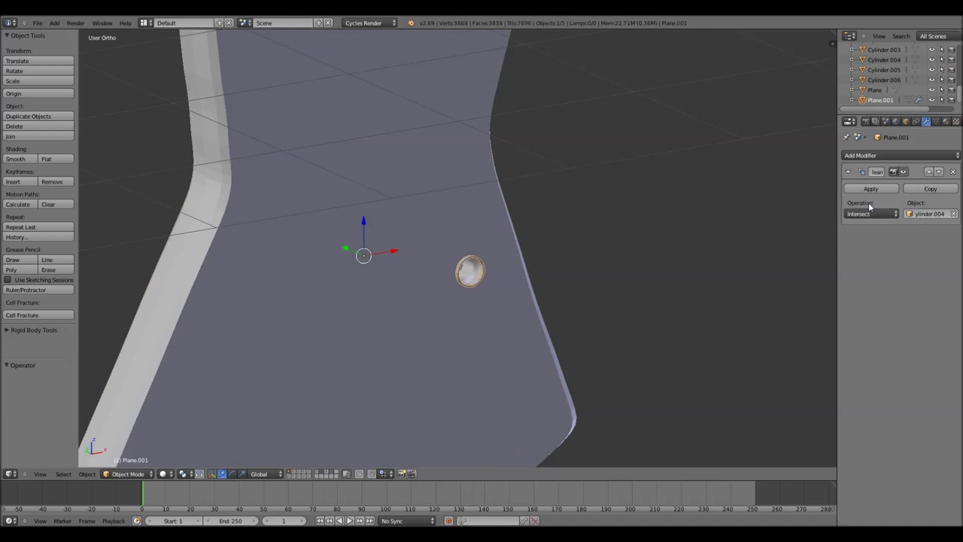
click(871, 214)
click(865, 182)
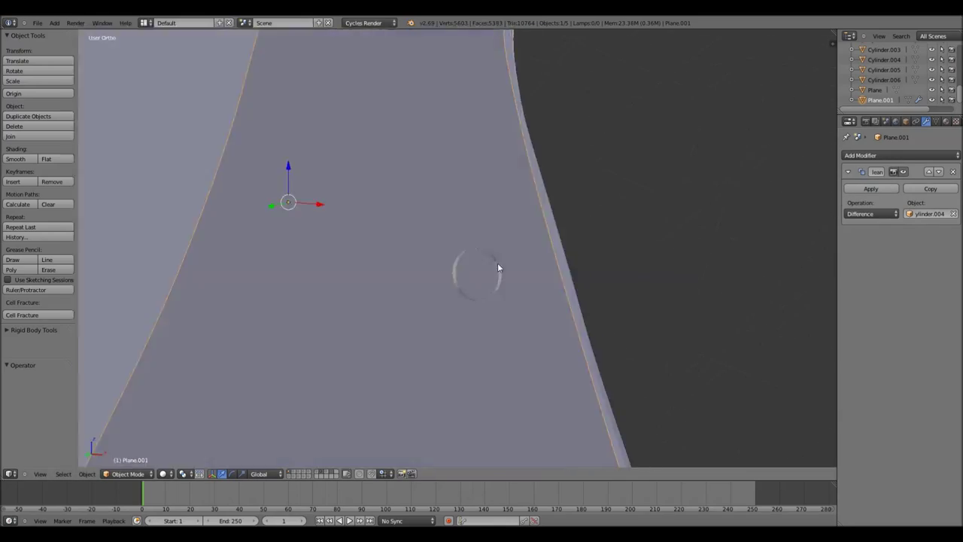
scroll(497, 265, up, 3)
click(870, 189)
Step: In the body's Edit Mode, begin selecting the leftover ring faces
key(Tab)
scroll(473, 277, up, 2)
scroll(390, 272, up, 3)
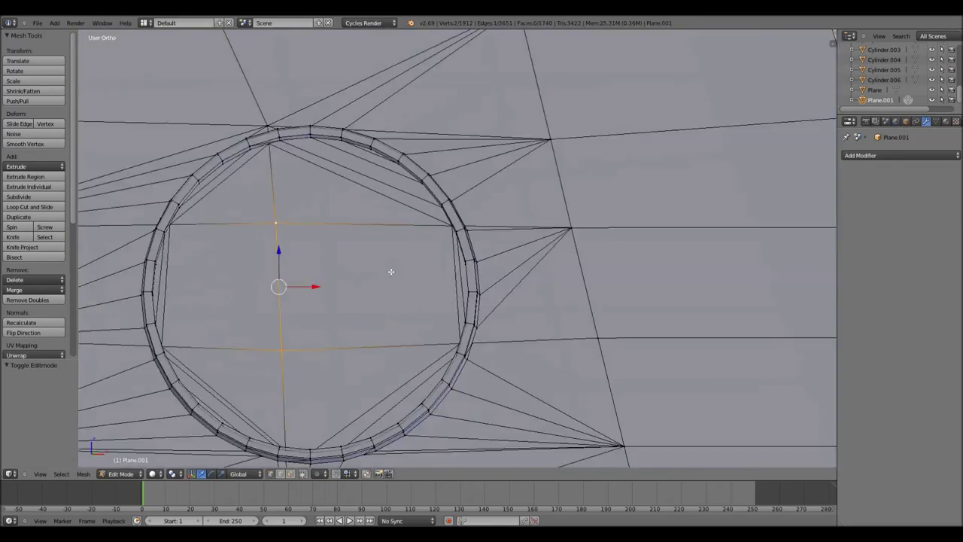
key(a)
middle_drag(391, 272, 256, 481)
shift+click(382, 192)
scroll(245, 335, up, 2)
shift+click(244, 336)
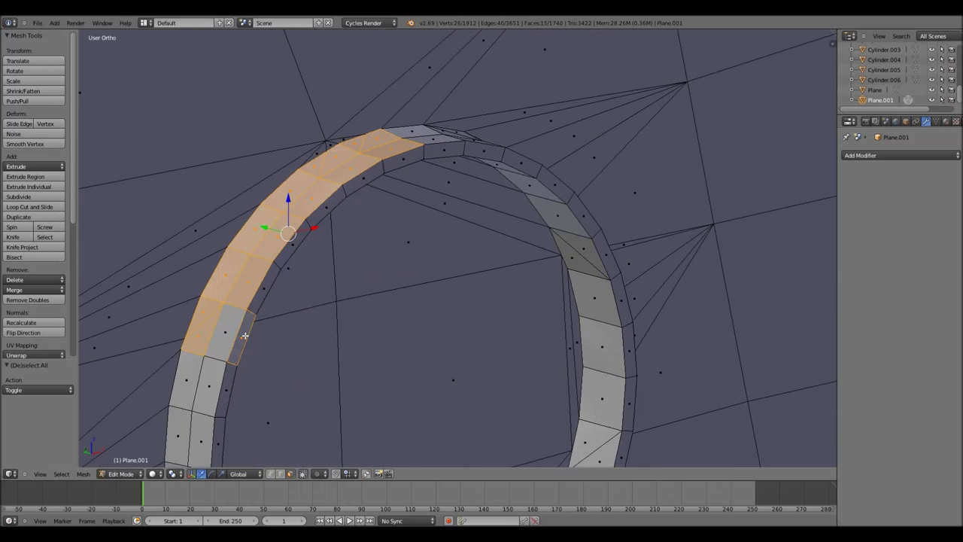
middle_drag(473, 147, 391, 225)
shift+click(313, 197)
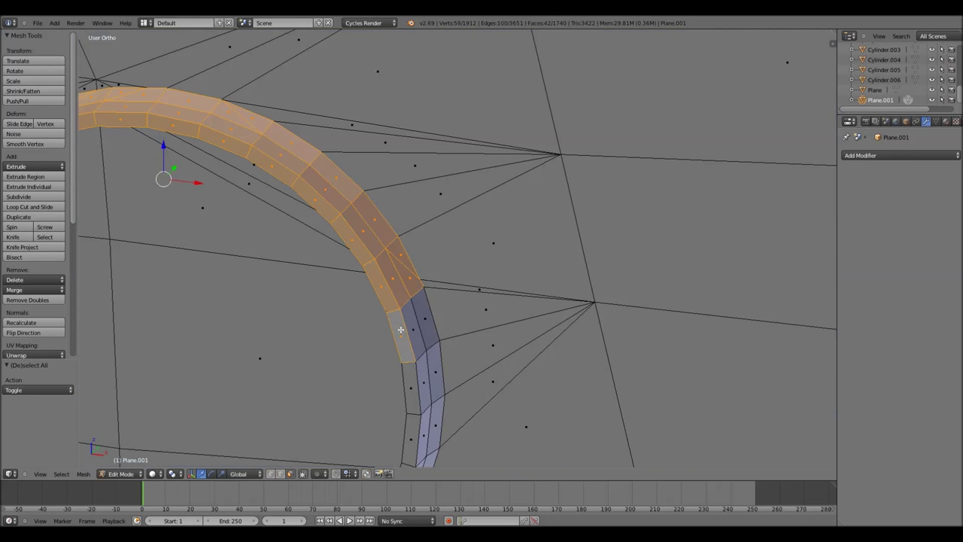
middle_drag(401, 329, 419, 251)
ctrl+click(419, 251)
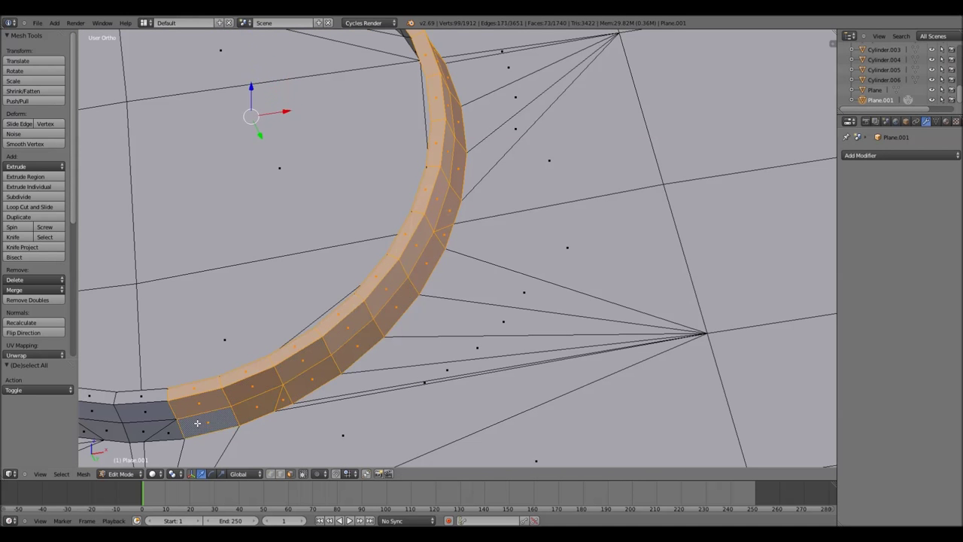
Step: Extend the face selection all the way around the ring
ctrl+click(197, 422)
middle_drag(197, 423, 346, 344)
ctrl+click(307, 240)
mouse_move(306, 240)
middle_down()
mouse_move(331, 309)
mouse_move(363, 351)
middle_up()
ctrl+click(331, 309)
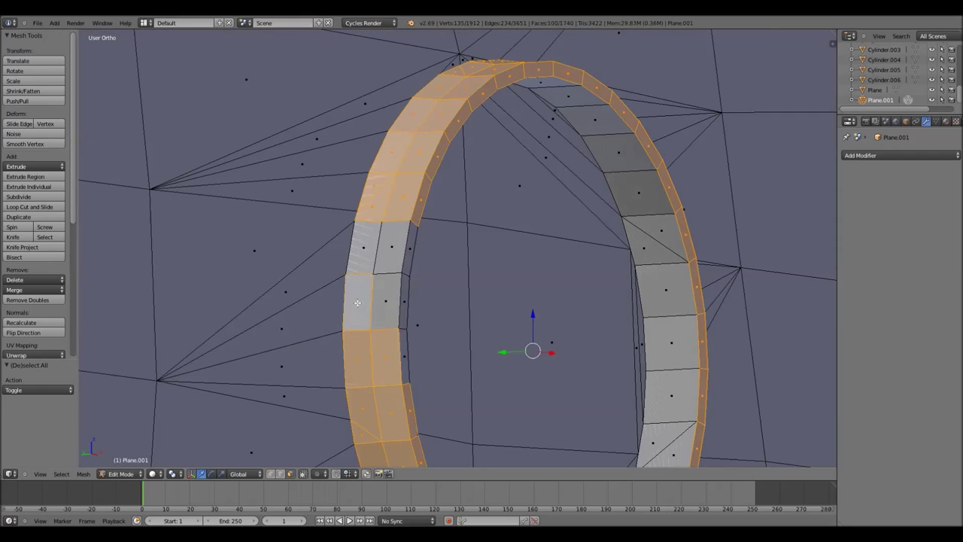
ctrl+click(673, 458)
mouse_move(673, 458)
middle_down()
mouse_move(258, 249)
mouse_move(256, 438)
mouse_move(361, 419)
mouse_move(563, 452)
mouse_move(394, 387)
mouse_move(331, 166)
middle_up()
ctrl+click(258, 249)
Step: Add the interior faces inside the ring and delete them, leaving a clean hole
ctrl+click(563, 452)
ctrl+click(393, 387)
middle_drag(268, 314, 680, 80)
scroll(669, 150, up, 3)
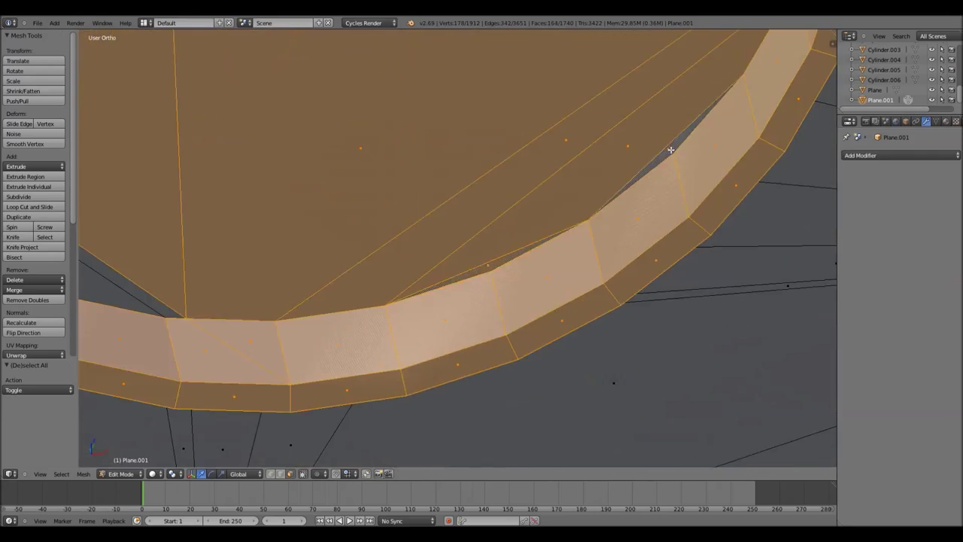
middle_drag(669, 150, 207, 240)
ctrl+click(207, 240)
scroll(367, 222, down, 5)
key(x)
click(367, 234)
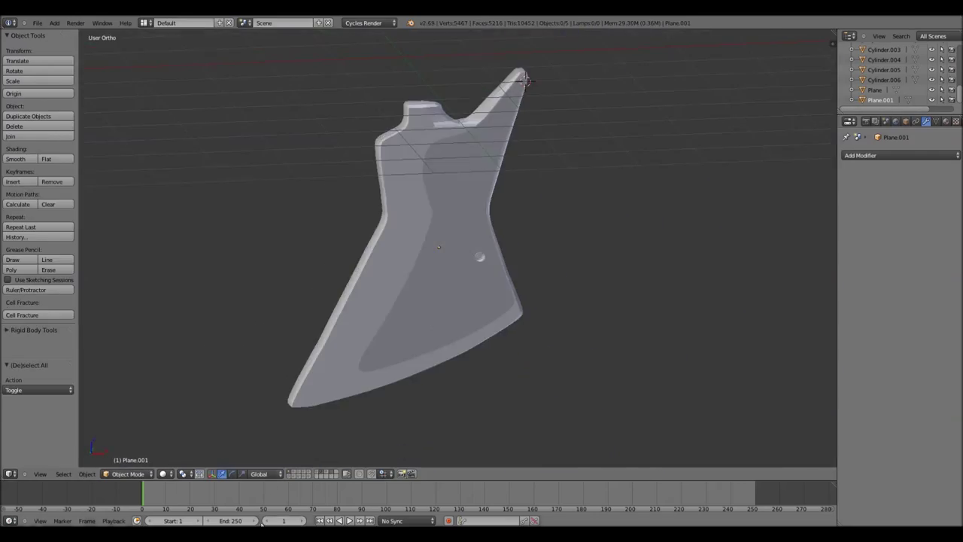
middle_drag(421, 248, 314, 301)
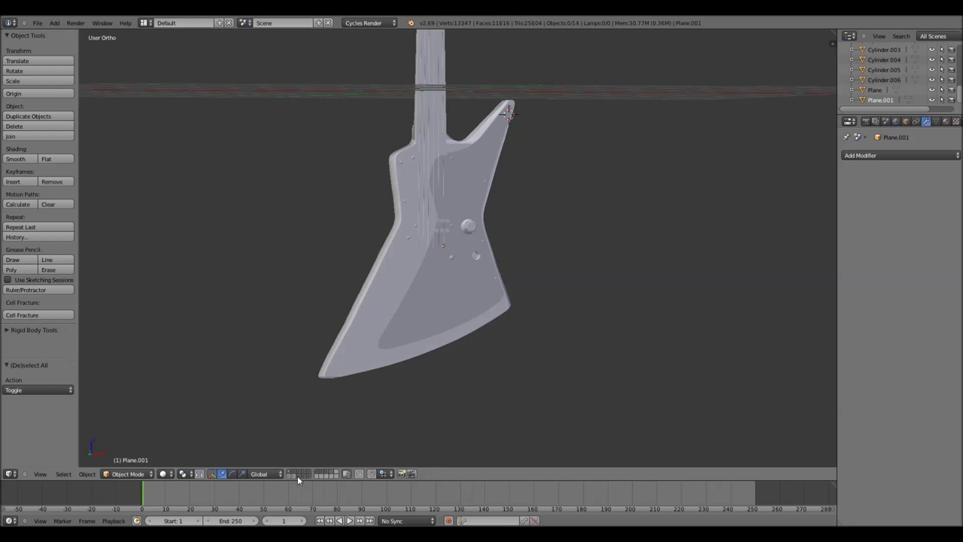
Step: Select the guitar body and preview it with rendered shading
right_click(469, 332)
key(shift+z)
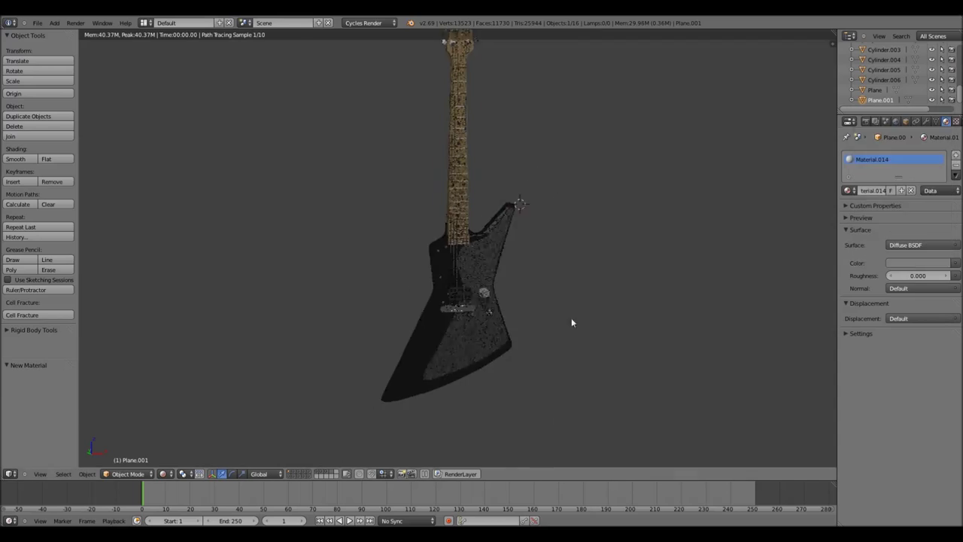
scroll(570, 320, up, 4)
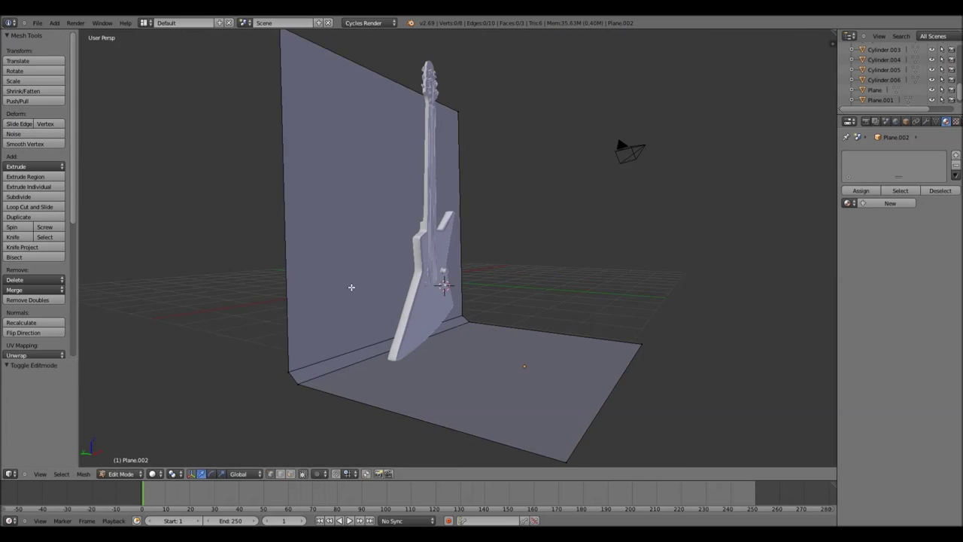
Step: Subdivide the backdrop mesh densely and switch it into Sculpt Mode
key(a)
click(53, 197)
key(a)
click(121, 473)
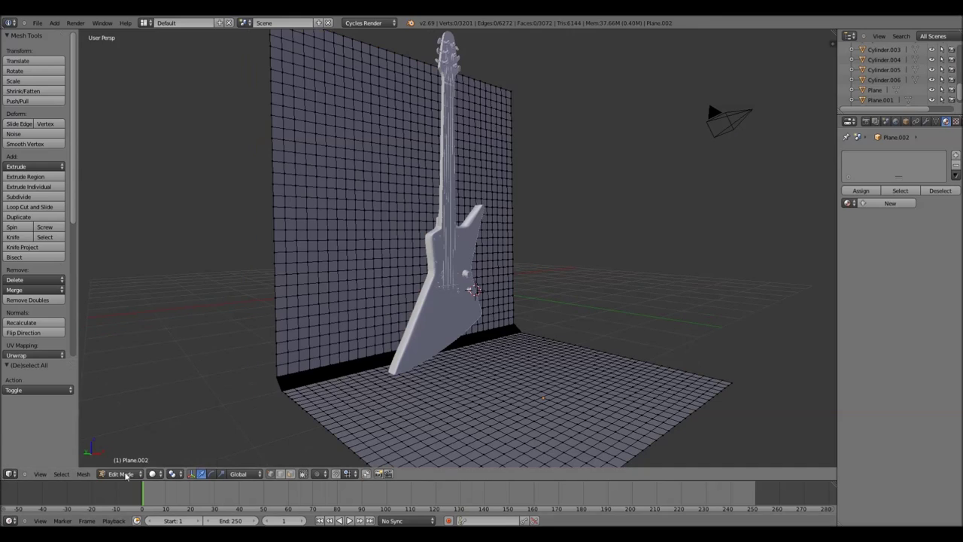
click(161, 429)
click(158, 473)
click(154, 456)
click(120, 473)
click(131, 441)
Step: Sculpt cloth-like wrinkles into the backdrop from several angles, checking the rendered preview
middle_drag(344, 211, 507, 188)
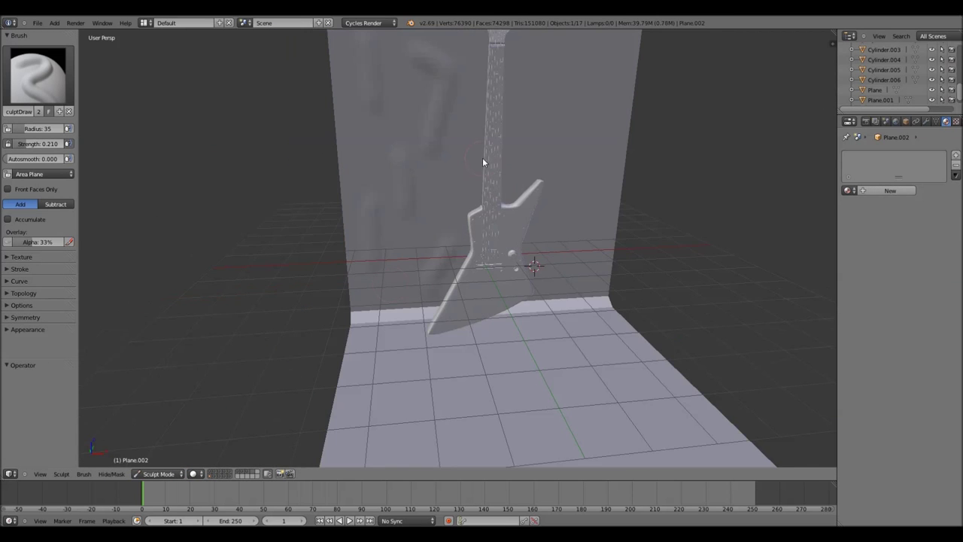
mouse_move(586, 234)
middle_down()
mouse_move(401, 347)
mouse_move(427, 260)
mouse_move(637, 374)
middle_up()
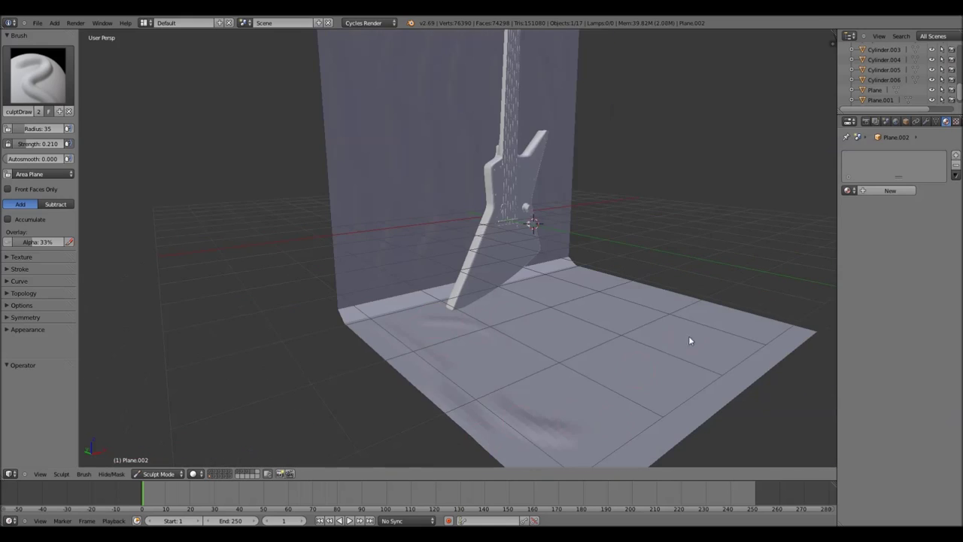
mouse_move(408, 239)
middle_down()
mouse_move(443, 248)
mouse_move(536, 354)
mouse_move(413, 285)
middle_up()
scroll(446, 225, down, 3)
mouse_move(446, 225)
middle_down()
mouse_move(449, 252)
mouse_move(392, 189)
middle_up()
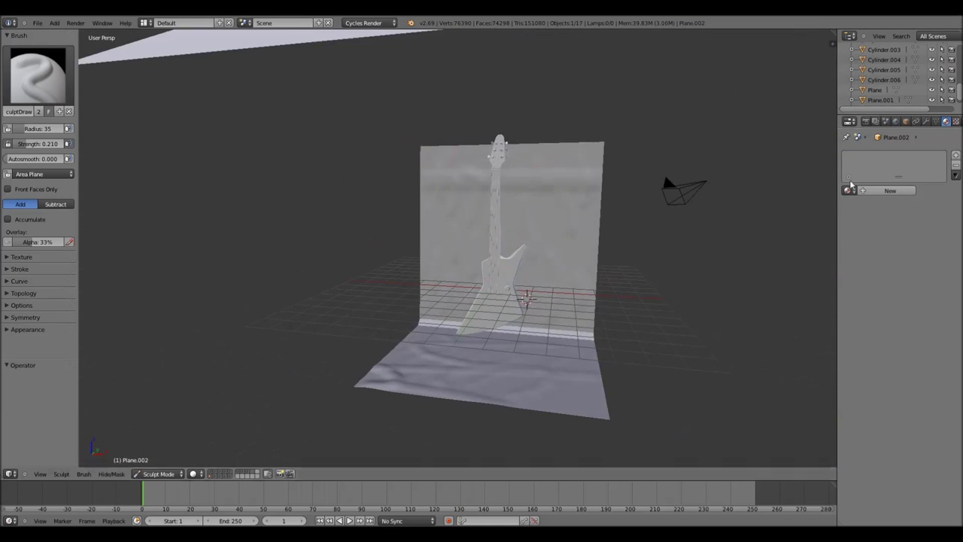
middle_drag(521, 228, 374, 374)
key(shift+z)
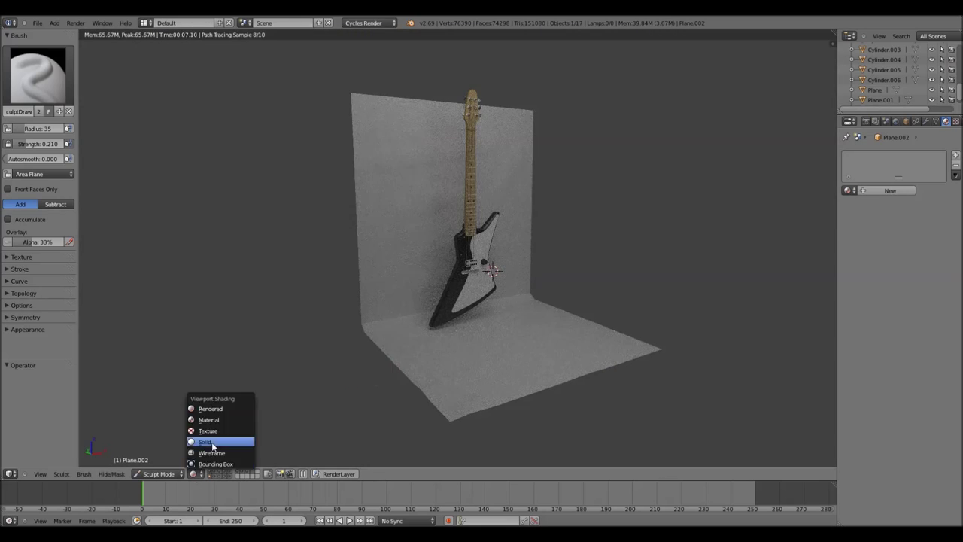
click(213, 441)
Step: Reframe the camera shot and rotate the guitar 15.861° about Y to lie near horizontal
key(Tab)
key(Tab)
key(a)
key(KP_0)
mouse_move(539, 259)
middle_down()
mouse_move(625, 286)
mouse_move(597, 303)
mouse_move(589, 266)
mouse_move(662, 276)
mouse_move(611, 307)
mouse_move(483, 264)
middle_up()
key(a)
key(n)
key(n)
key(r)
click(366, 239)
scroll(465, 203, up, 3)
Step: Reposition the guitar and tilt it -18.4° around the X axis
key(g)
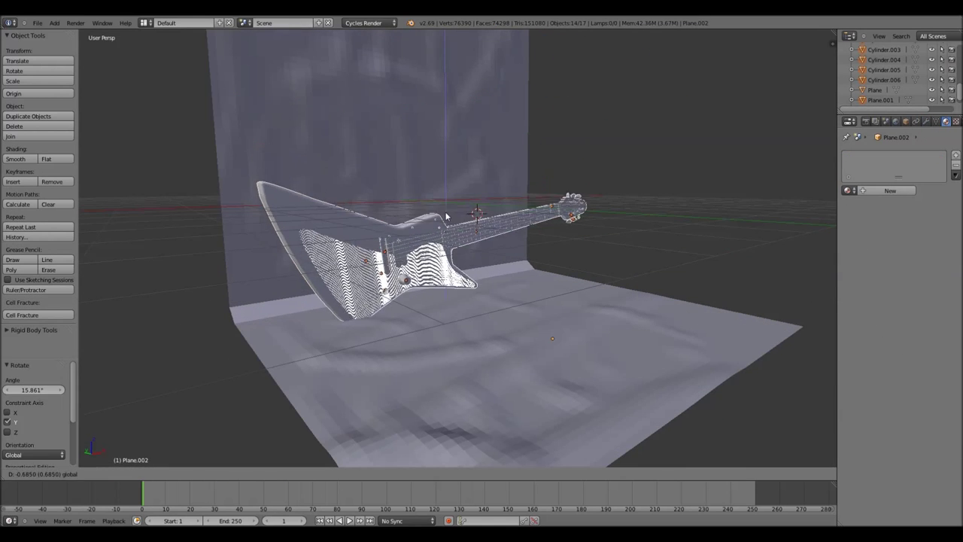
click(445, 217)
key(r)
right_click(452, 166)
scroll(459, 214, up, 3)
key(r)
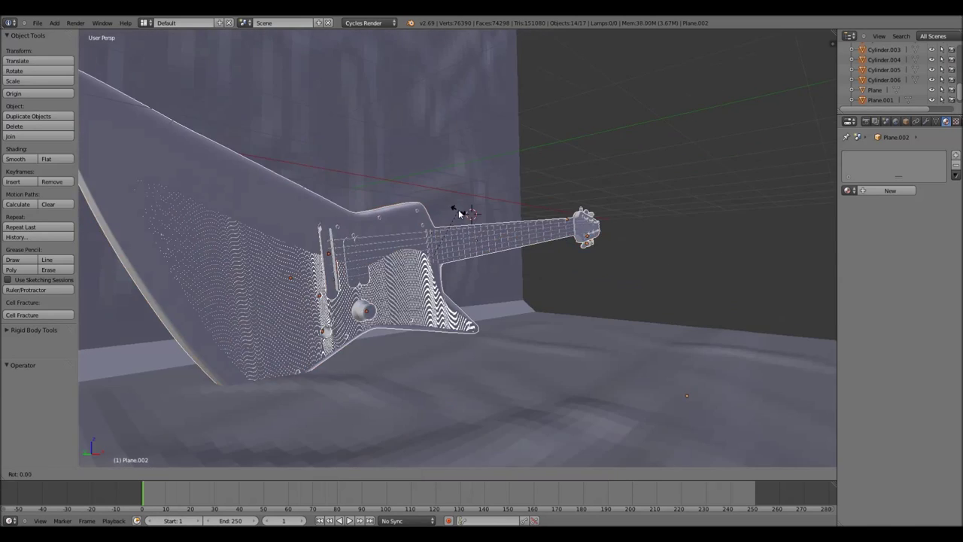
key(x)
click(467, 205)
middle_drag(467, 205, 354, 251)
key(g)
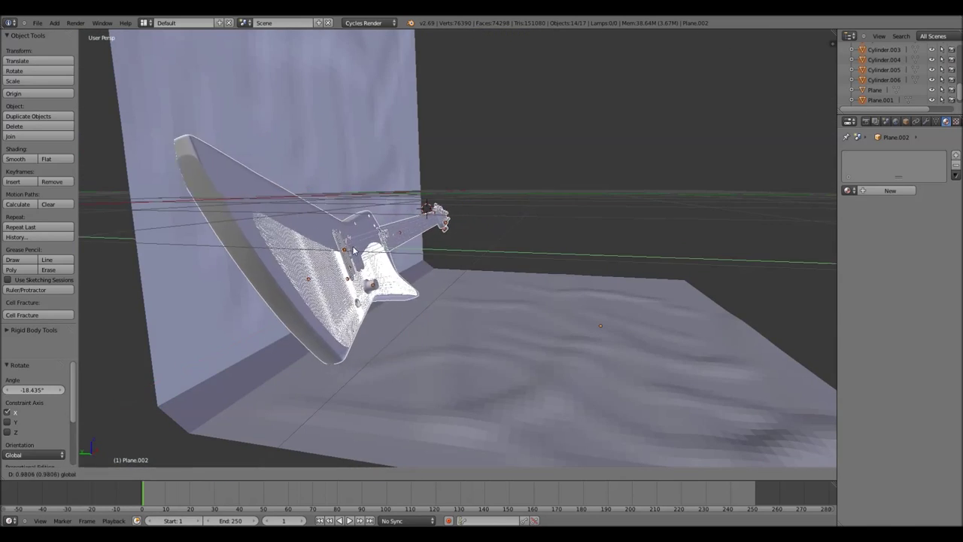
click(354, 251)
Step: In camera view, enlarge the guitar to 1.397 and move it into the camera frame
key(KP_0)
key(s)
click(435, 287)
key(g)
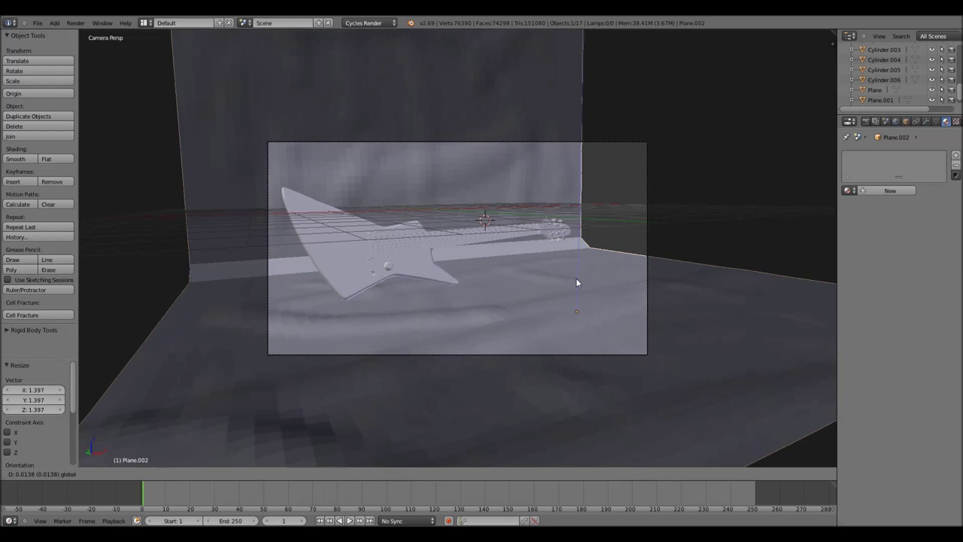
click(622, 295)
key(KP_0)
Step: Render a test image with F12, then switch the render area back to the 3D Viewport
key(F12)
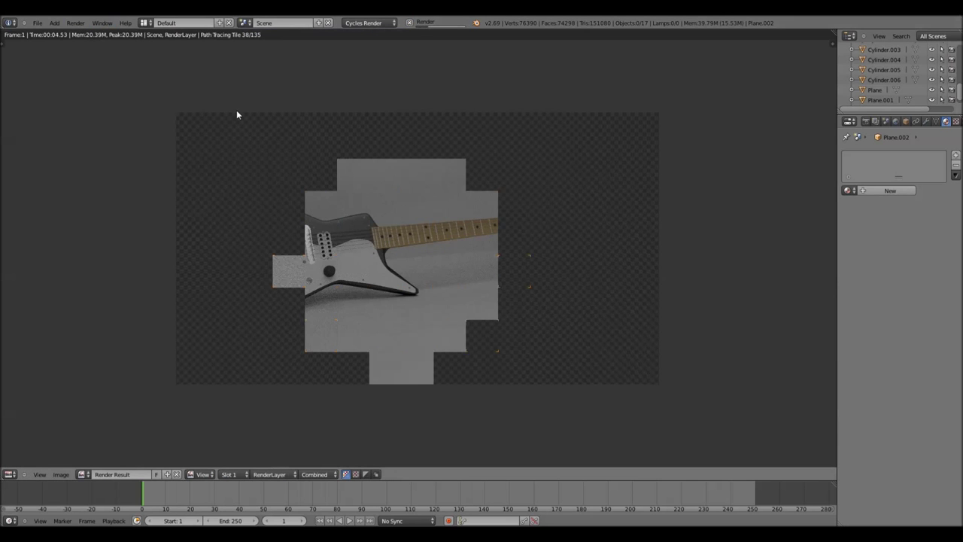
click(10, 474)
click(38, 459)
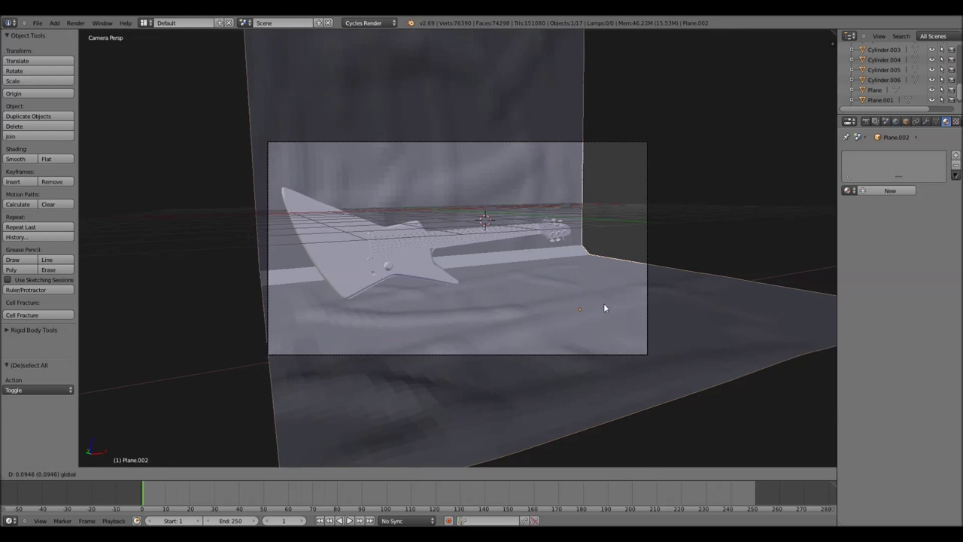
Step: Add a plane, enlarge it about 7× into an upright backdrop wall with new white Material.015
click(63, 25)
click(83, 34)
click(151, 34)
key(r)
click(798, 222)
key(g)
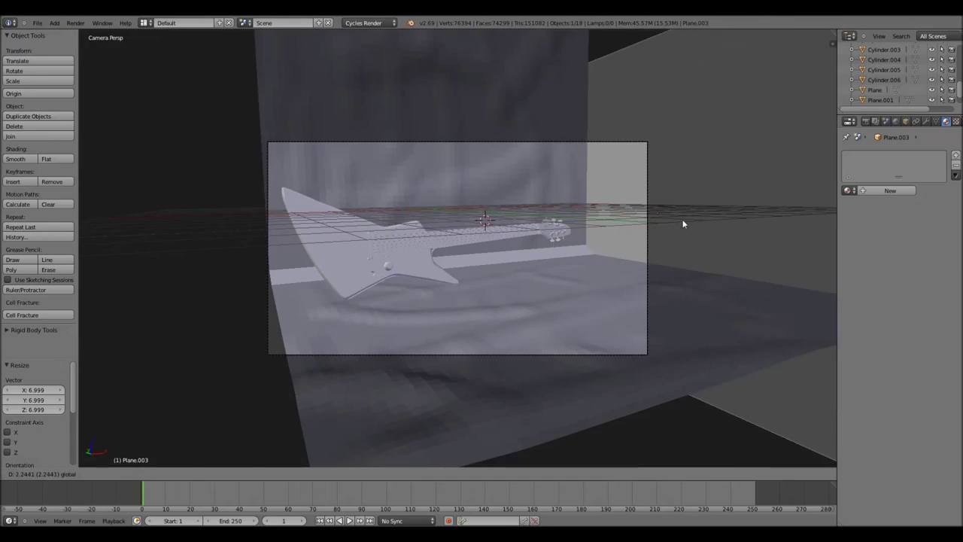
click(162, 473)
click(184, 465)
click(890, 190)
click(918, 263)
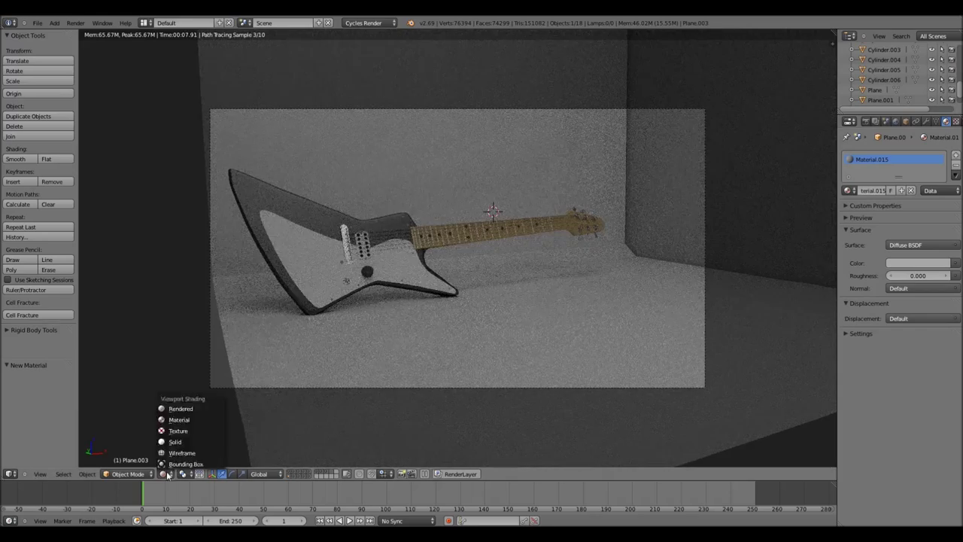
Step: Add a second plane as the floor, enlarged and moved along Z beneath the guitar
key(shift+z)
middle_drag(262, 344, 338, 301)
scroll(451, 249, down, 3)
key(shift+a)
key(s)
click(517, 237)
key(g)
key(z)
key(KP_0)
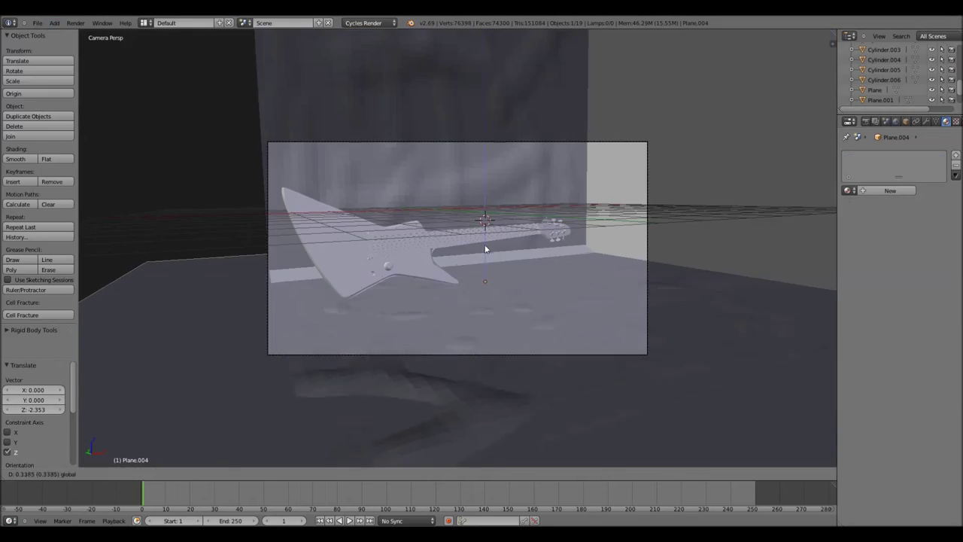
key(shift+z)
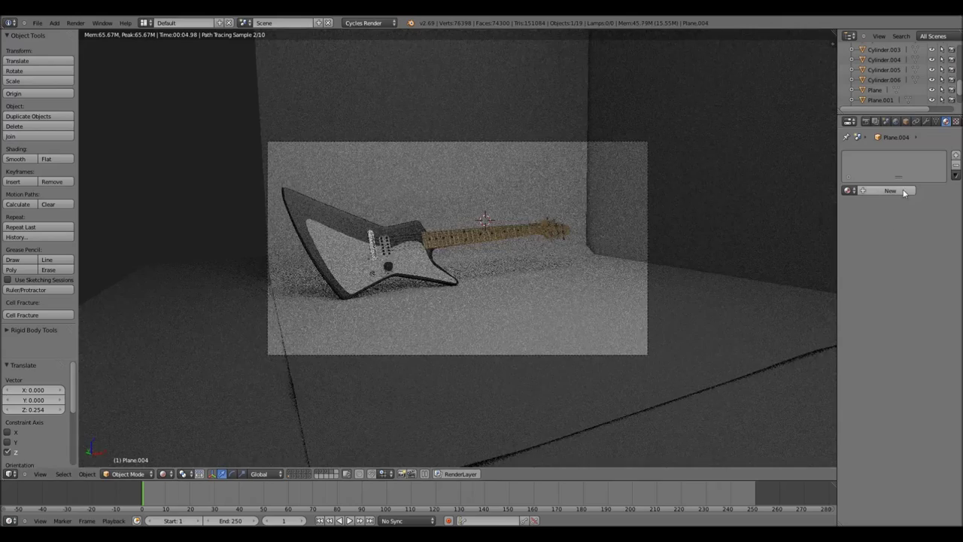
Step: Give the floor plane new Material.016 and render the final image from the camera
click(890, 191)
key(shift+z)
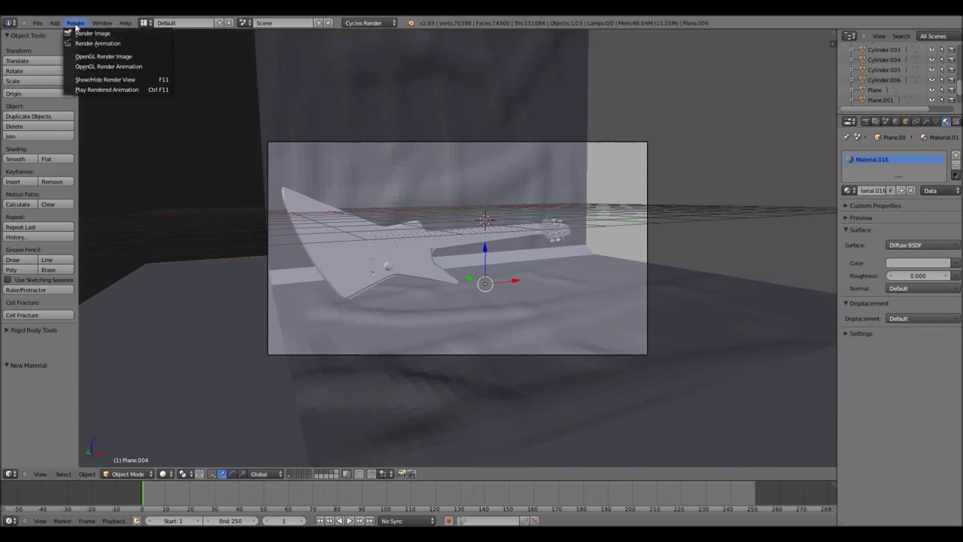
key(F12)
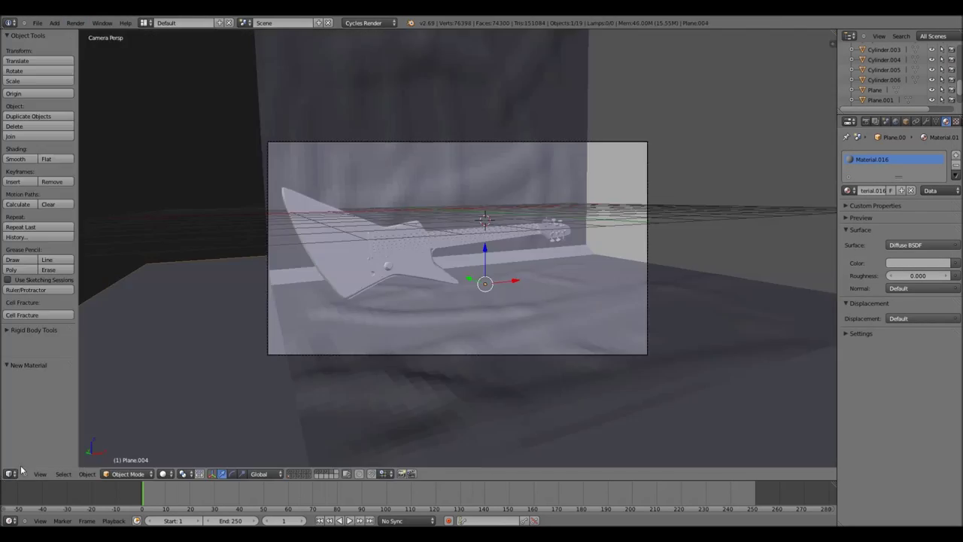